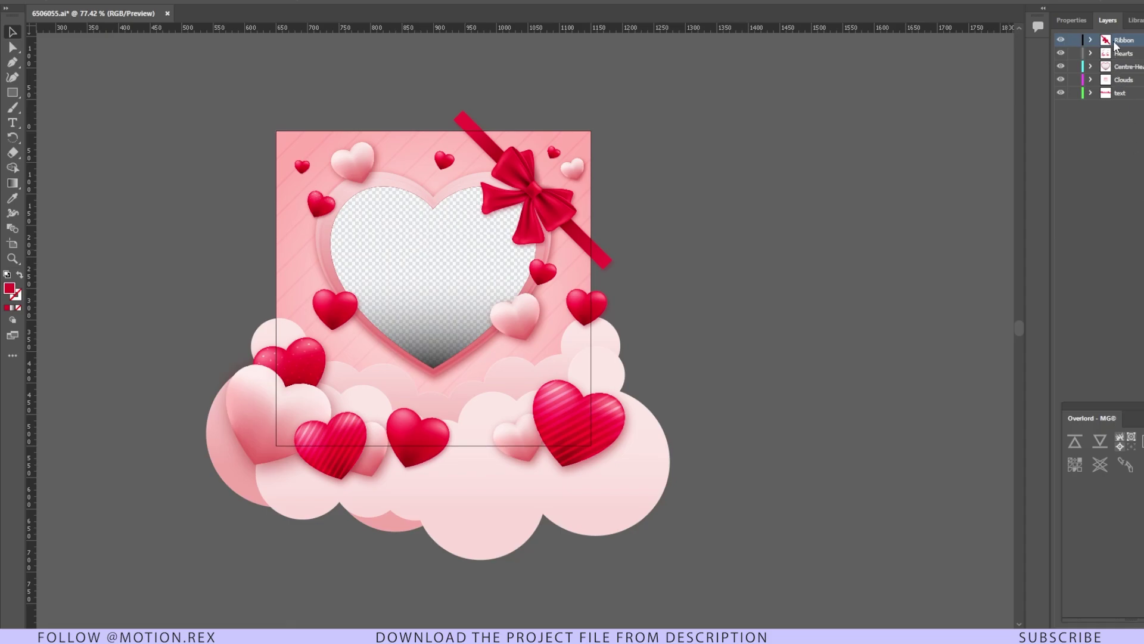
- Hide and re-show Hearts, then hide the Centre-Heart, Clouds and text layers to inspect each one
click(1061, 53)
click(1061, 53)
click(1061, 66)
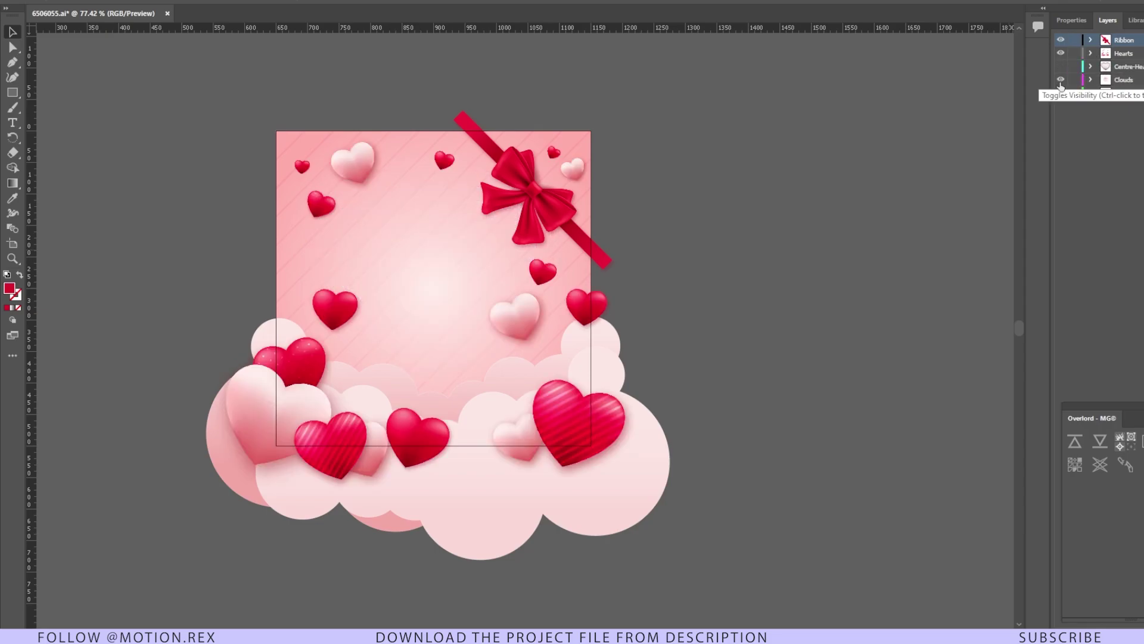
click(1061, 79)
click(1061, 93)
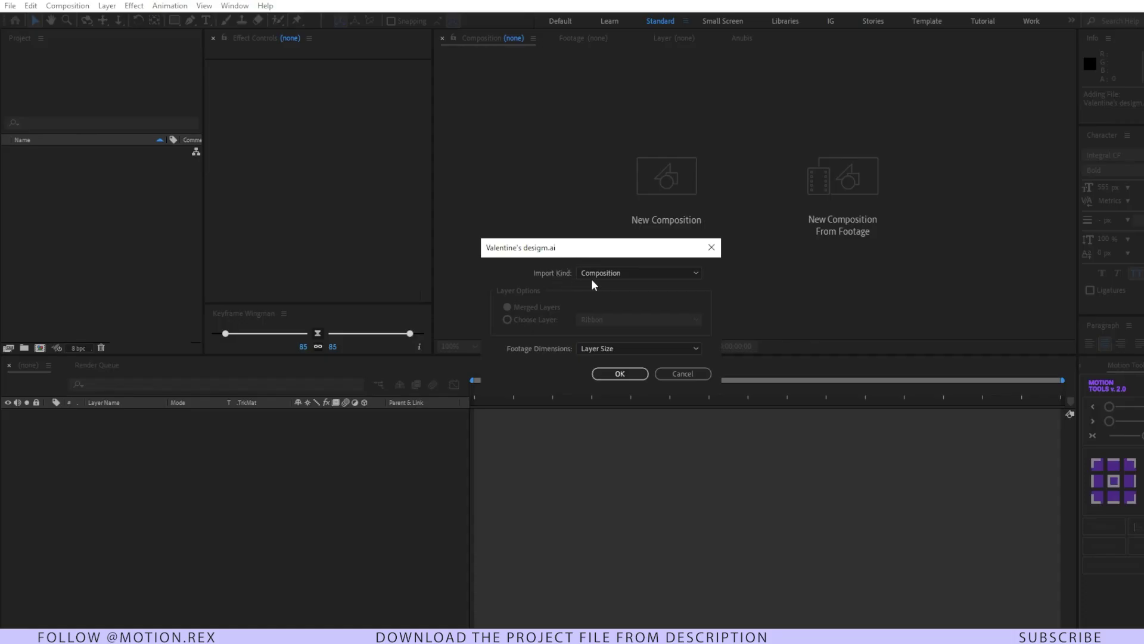
- Import Valentine's desigm.ai as a Composition, open it and scrub through its five layers
click(618, 275)
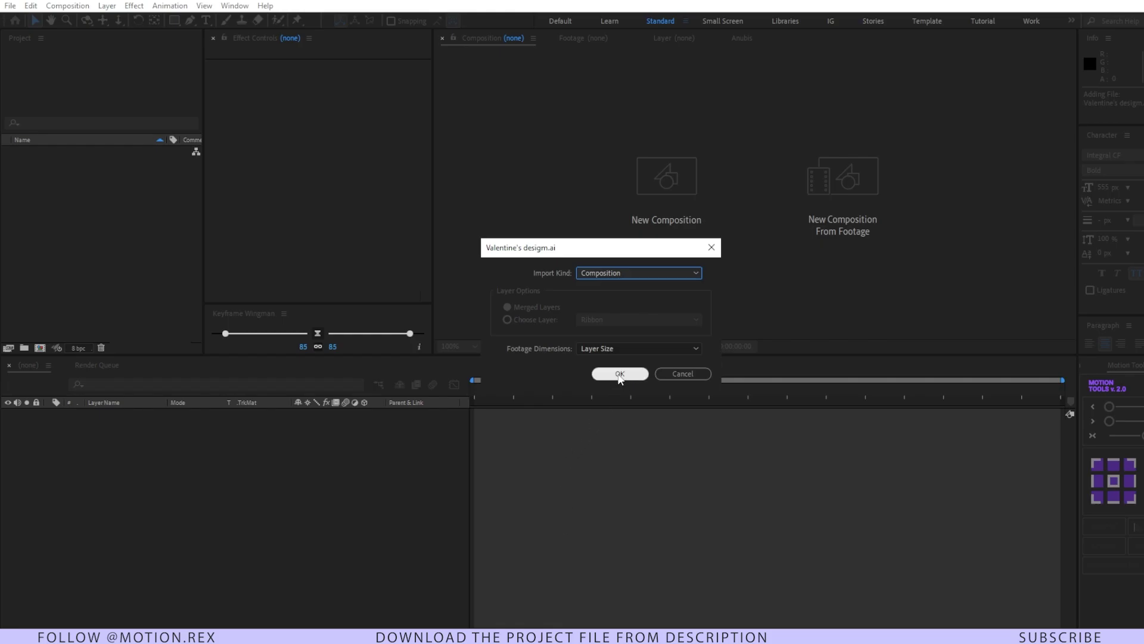
click(620, 375)
double_click(37, 153)
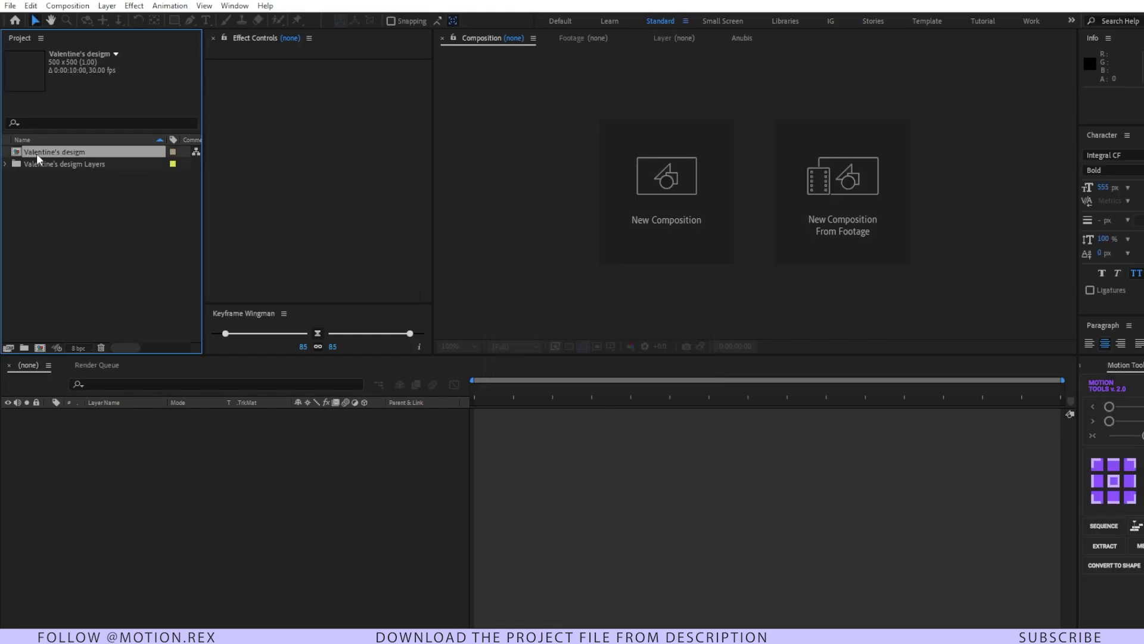
click(507, 399)
drag(507, 399, 639, 394)
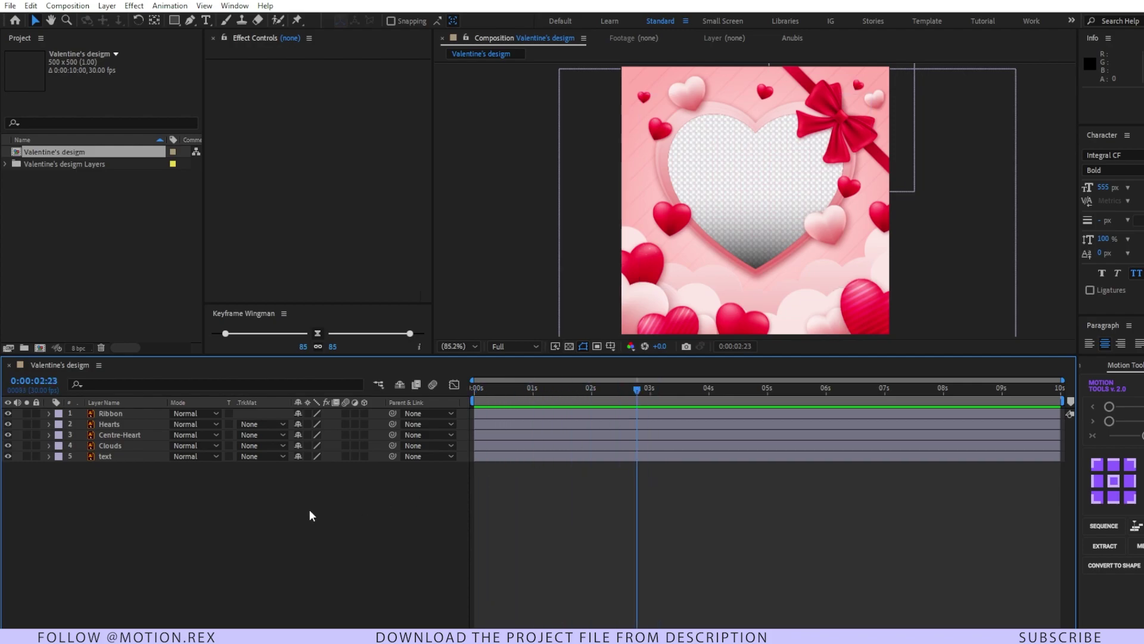
drag(571, 392, 510, 400)
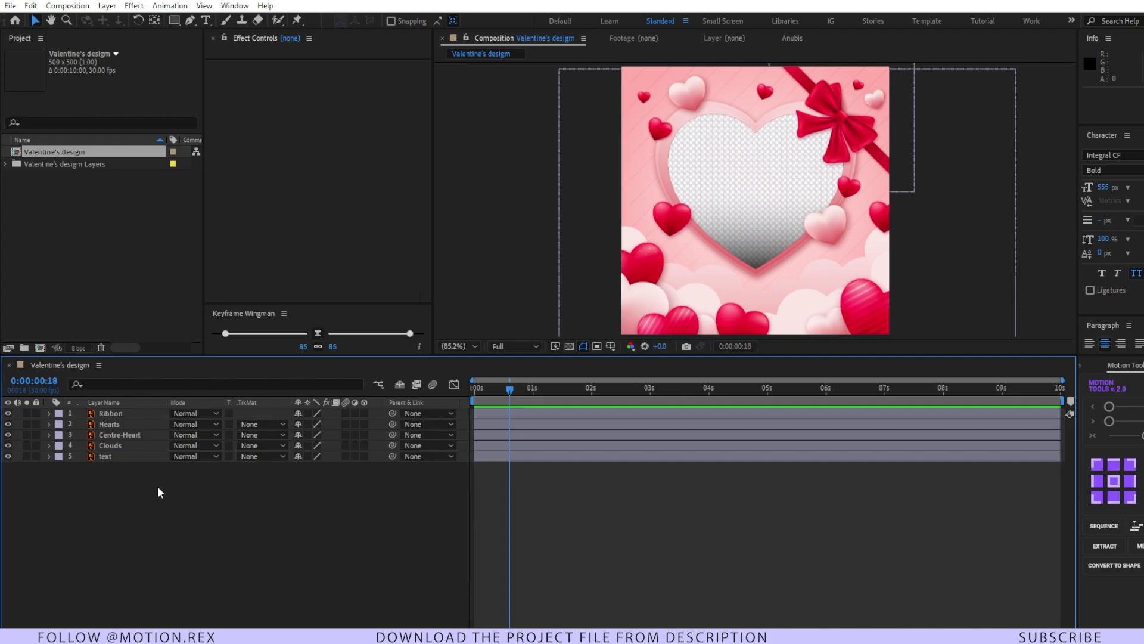
- Solo Centre-Heart, import the couple photo and place it just below Centre-Heart
click(102, 435)
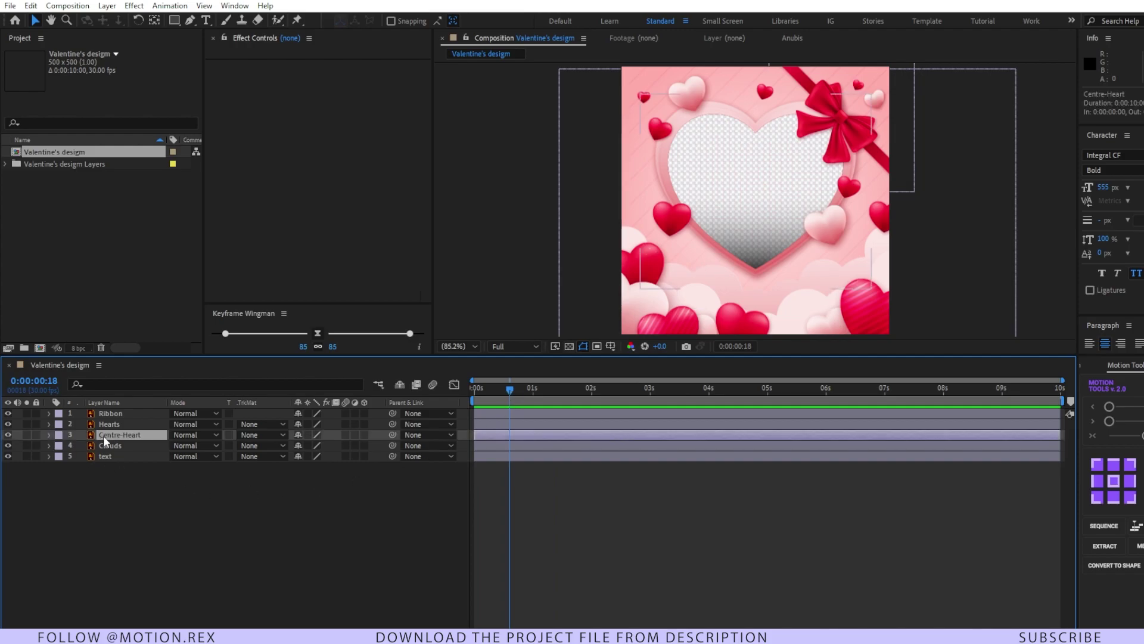
click(27, 434)
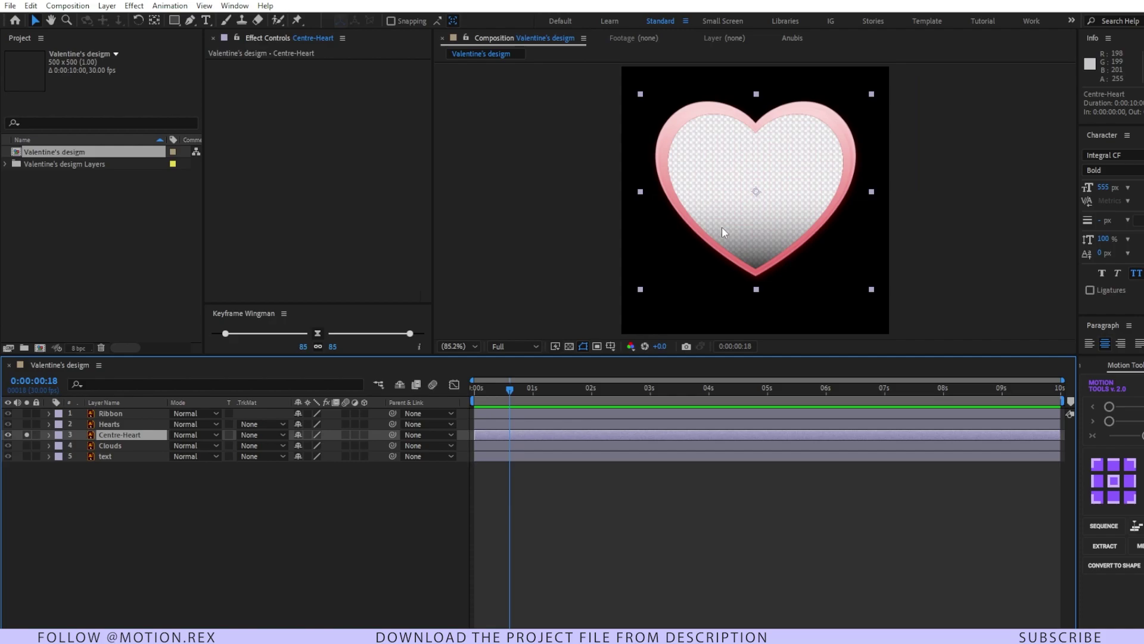
drag(722, 226, 72, 240)
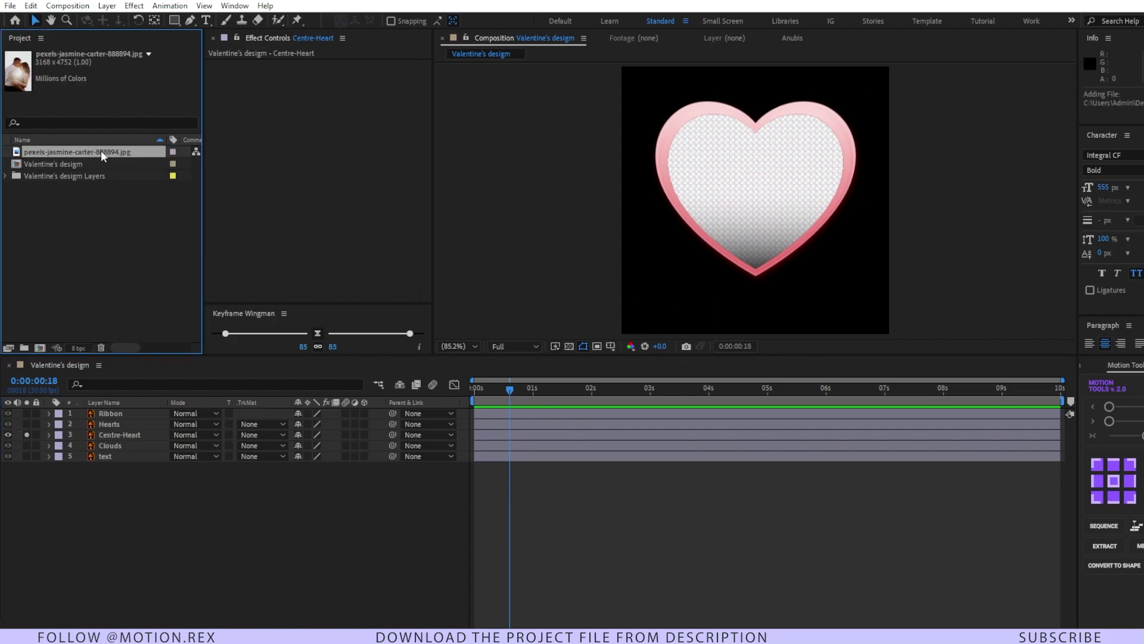
drag(101, 150, 90, 441)
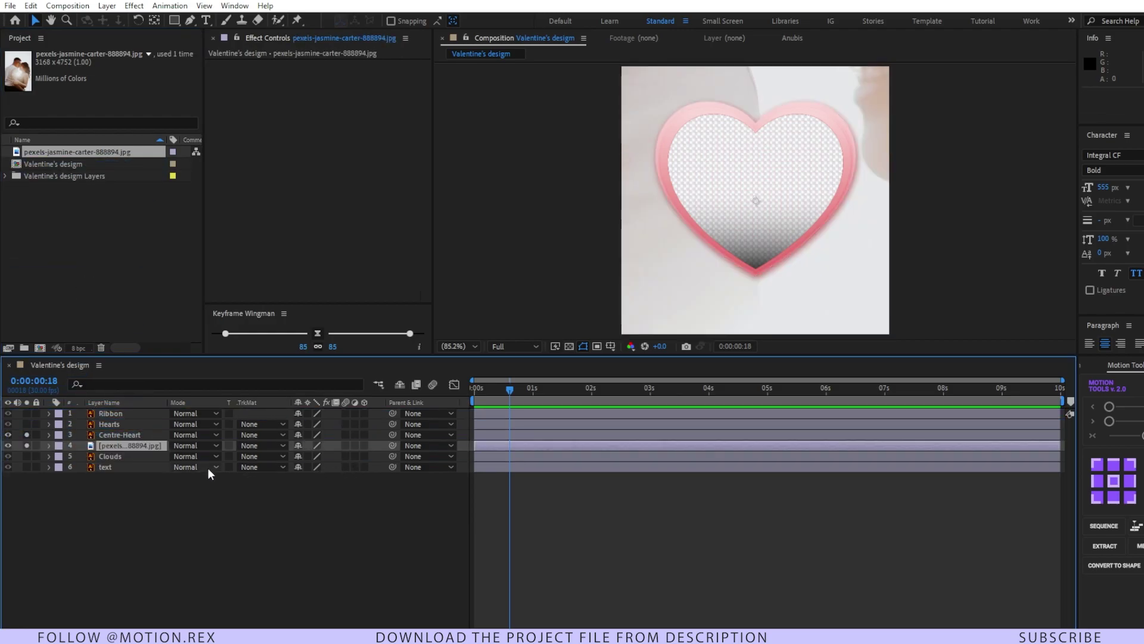
- Scale the photo down to 15.9% and select it together with Centre-Heart
key(s)
drag(332, 463, 473, 476)
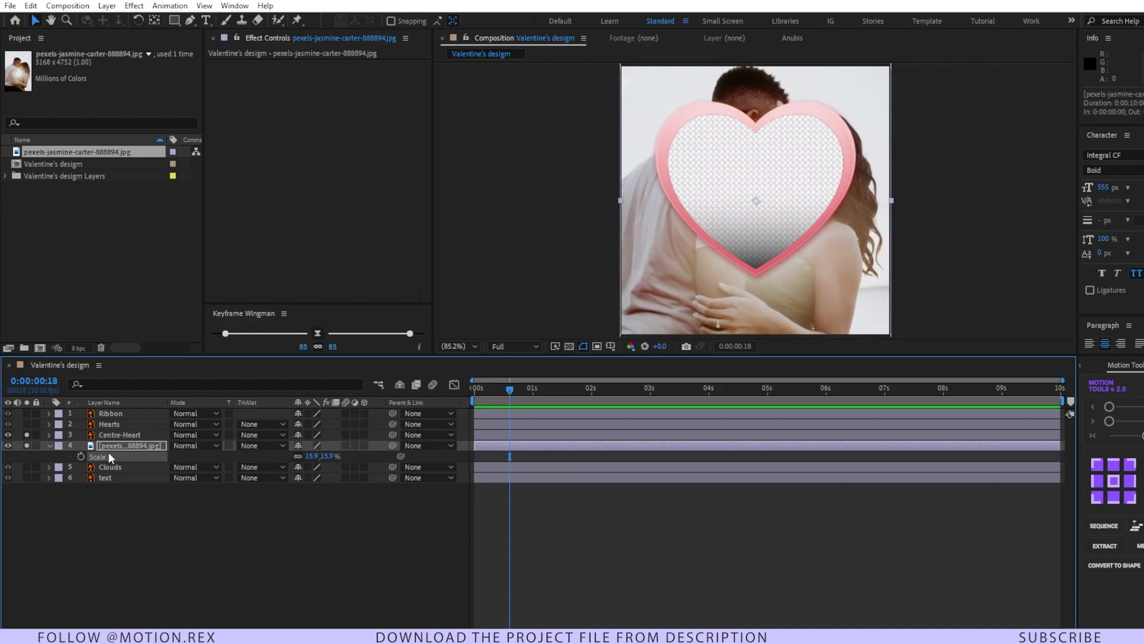
ctrl+click(122, 437)
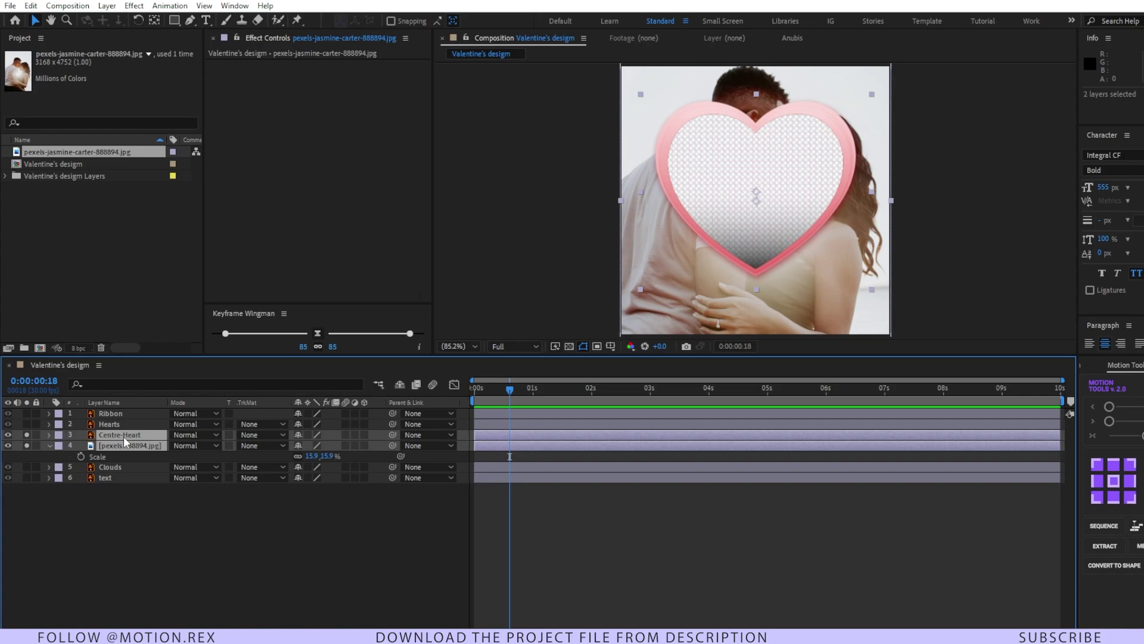
- Pre-compose the heart and photo into a comp named 'frame', moving all attributes
key(ctrl+shift+c)
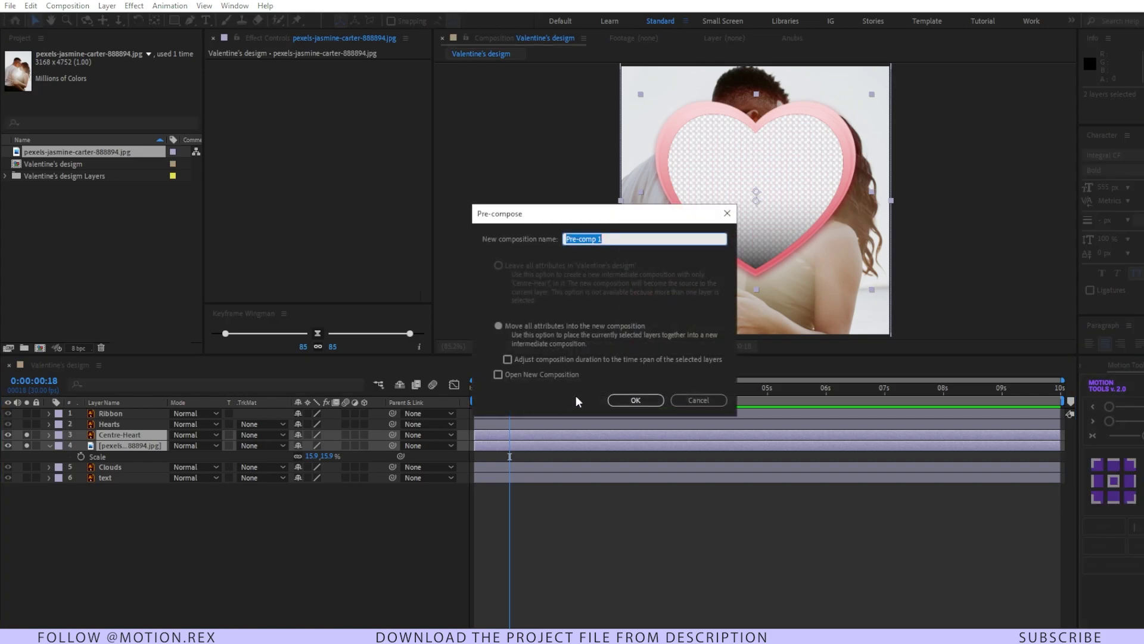
text(frame)
click(504, 327)
click(636, 398)
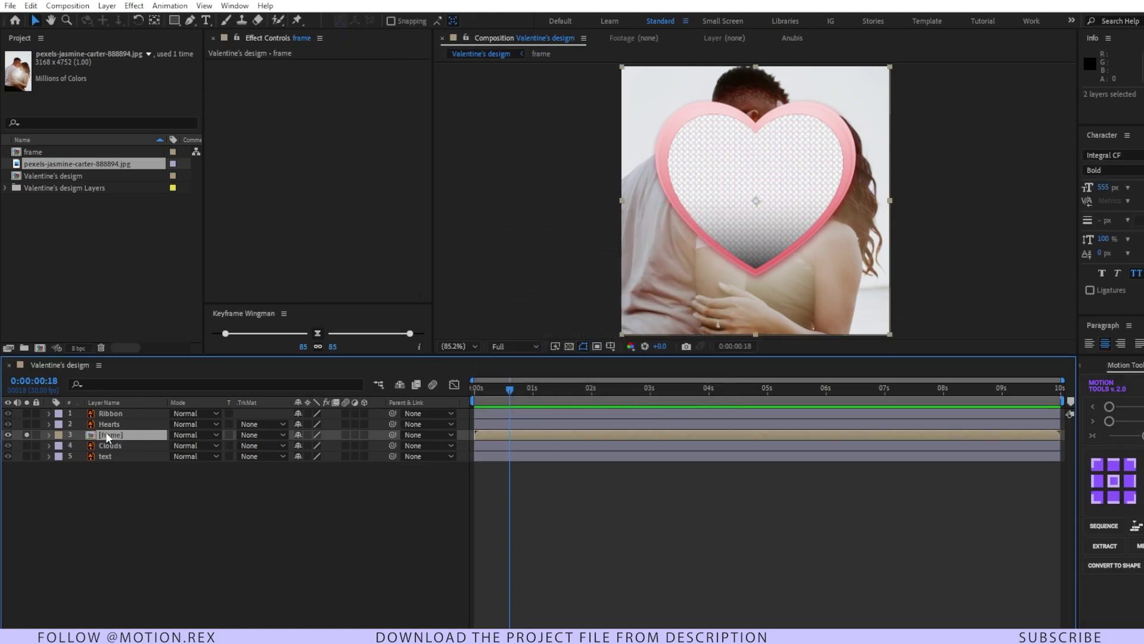
- Inside 'frame', unsolo, alpha-matte the photo to Centre-Heart and reposition it in the heart
double_click(95, 436)
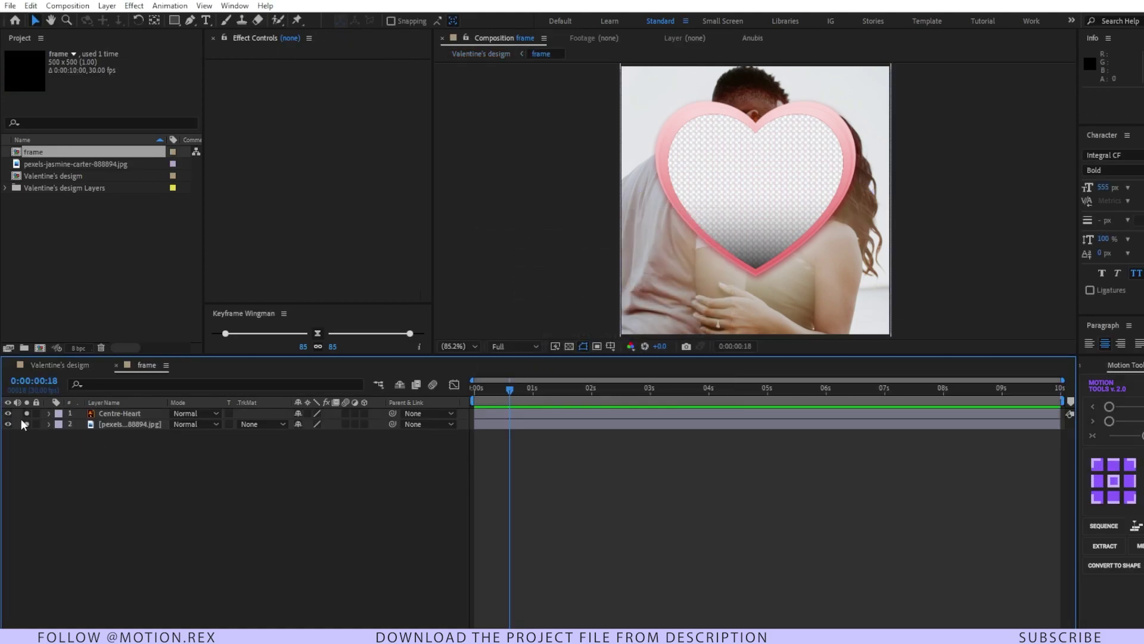
drag(27, 424, 26, 413)
click(273, 425)
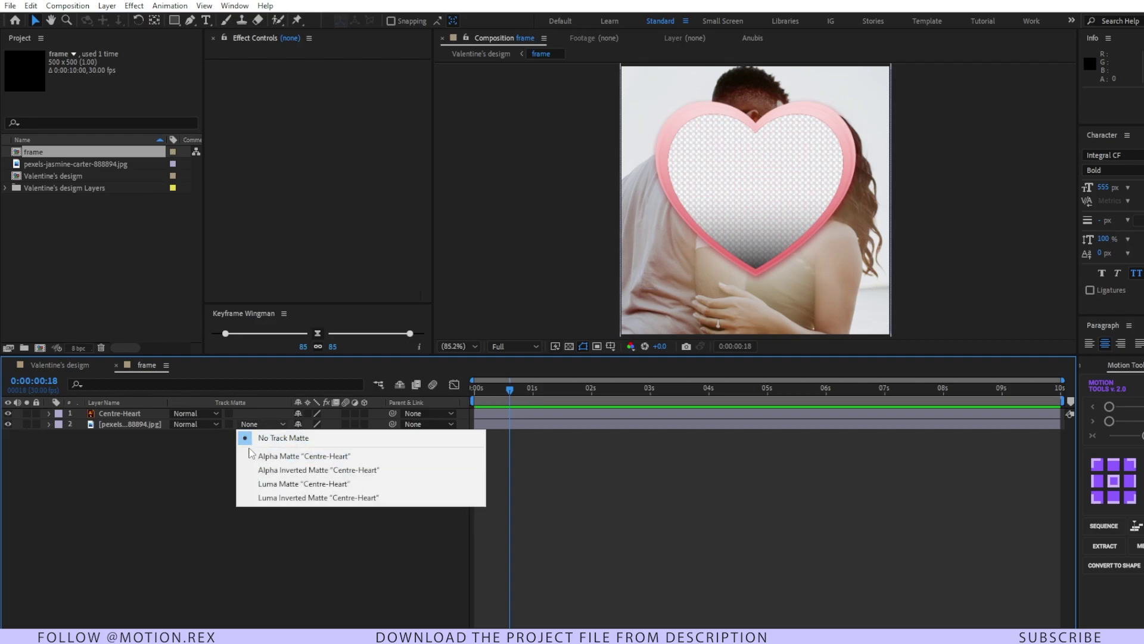
click(266, 456)
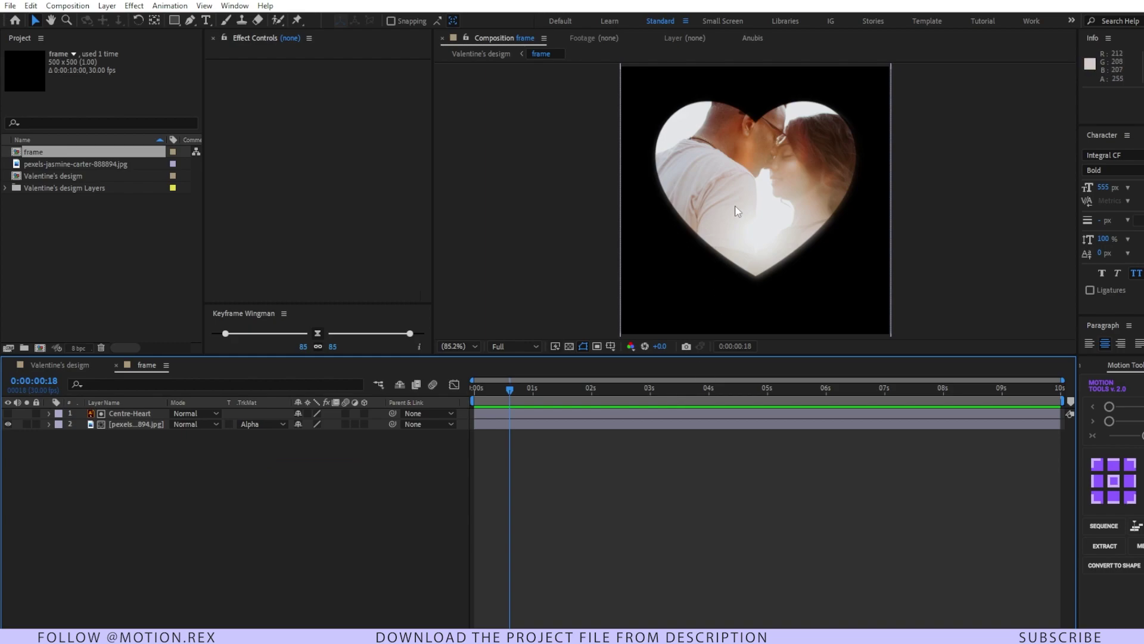
click(128, 424)
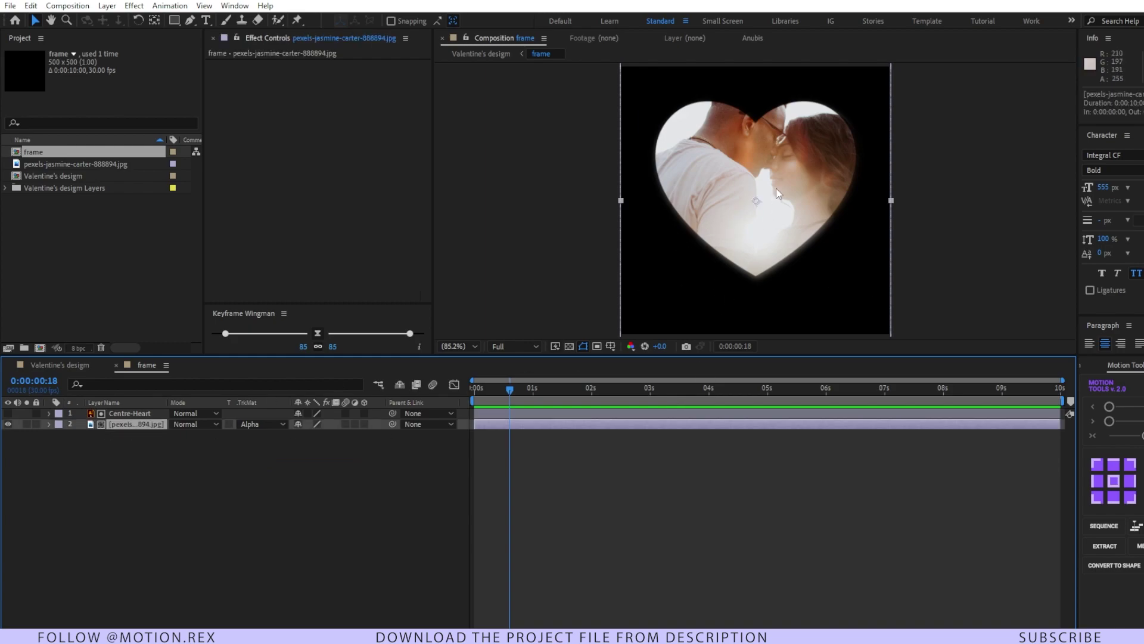
drag(776, 188, 759, 207)
click(137, 424)
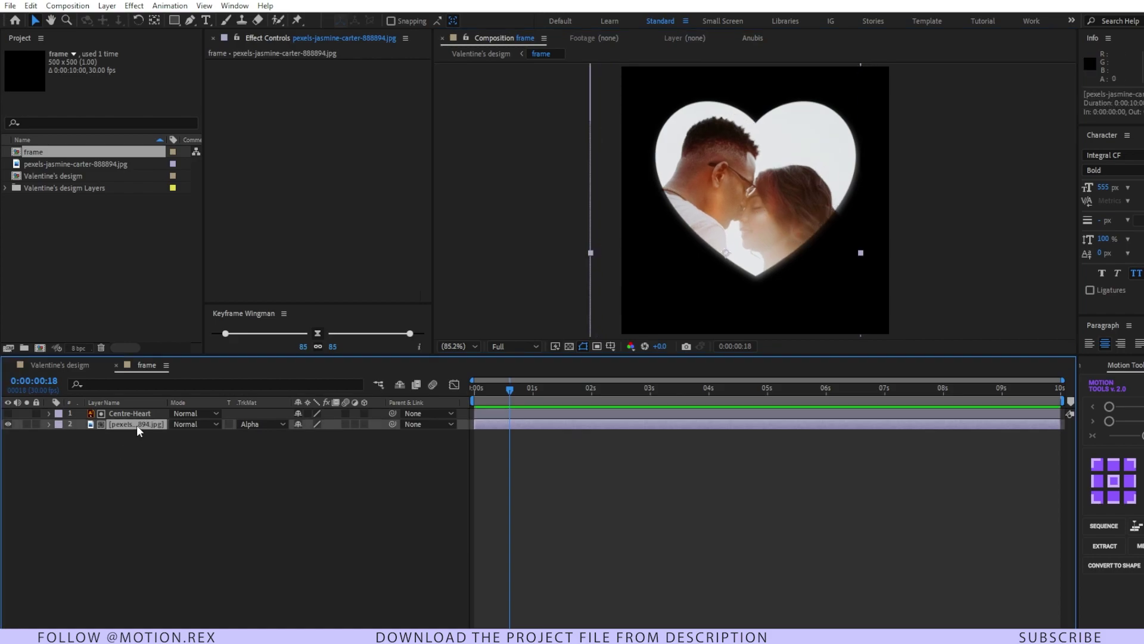
- Pre-compose the heart photo into a new comp named 'placeholder'
key(ctrl+shift+c)
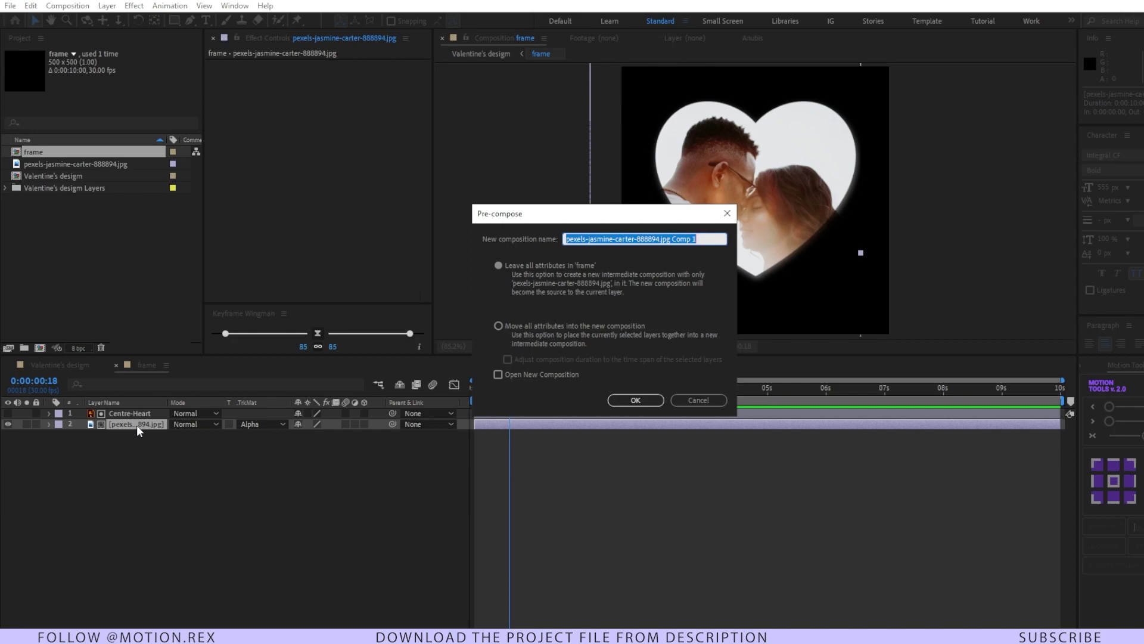
key(BackSpace)
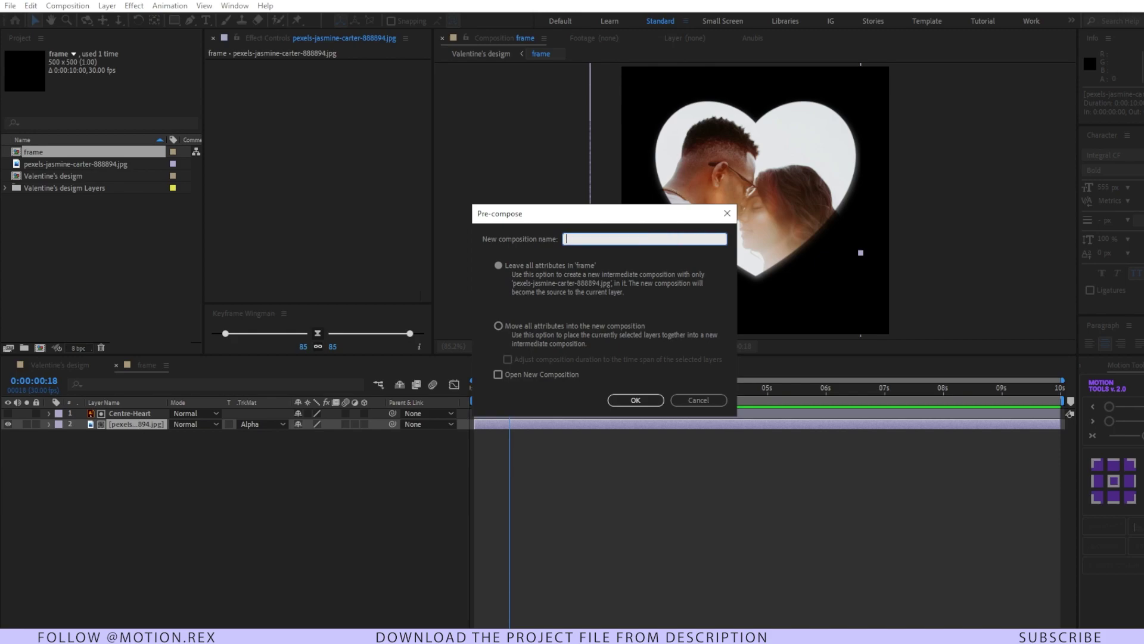
text(placeholder)
click(635, 400)
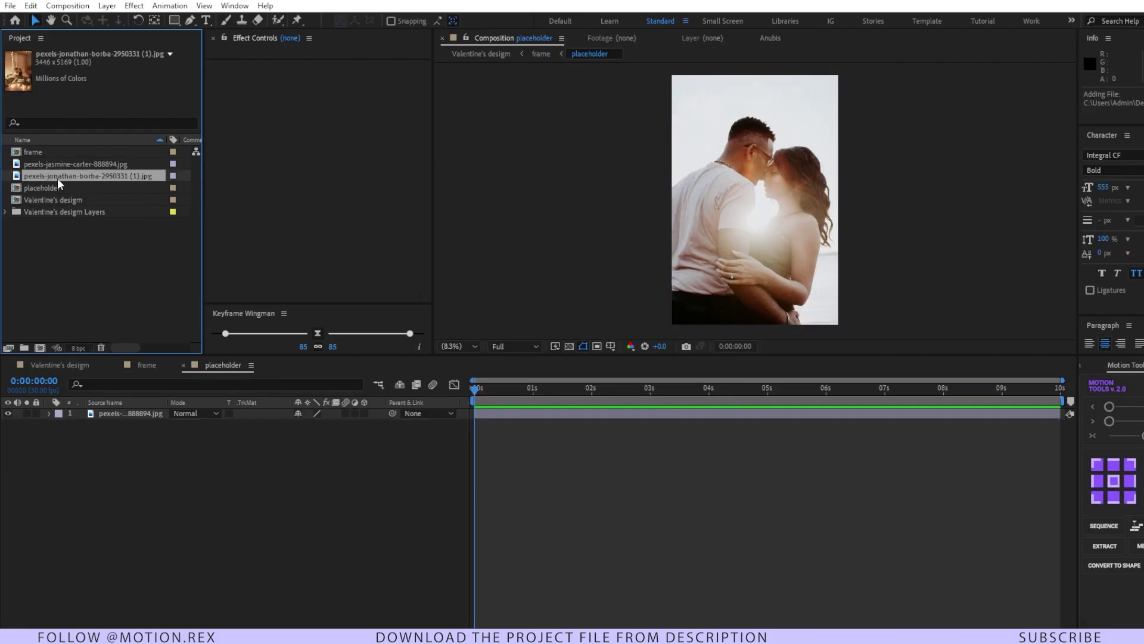
- Add the second stock photo into 'placeholder' and return to the main card comp
drag(66, 182, 112, 412)
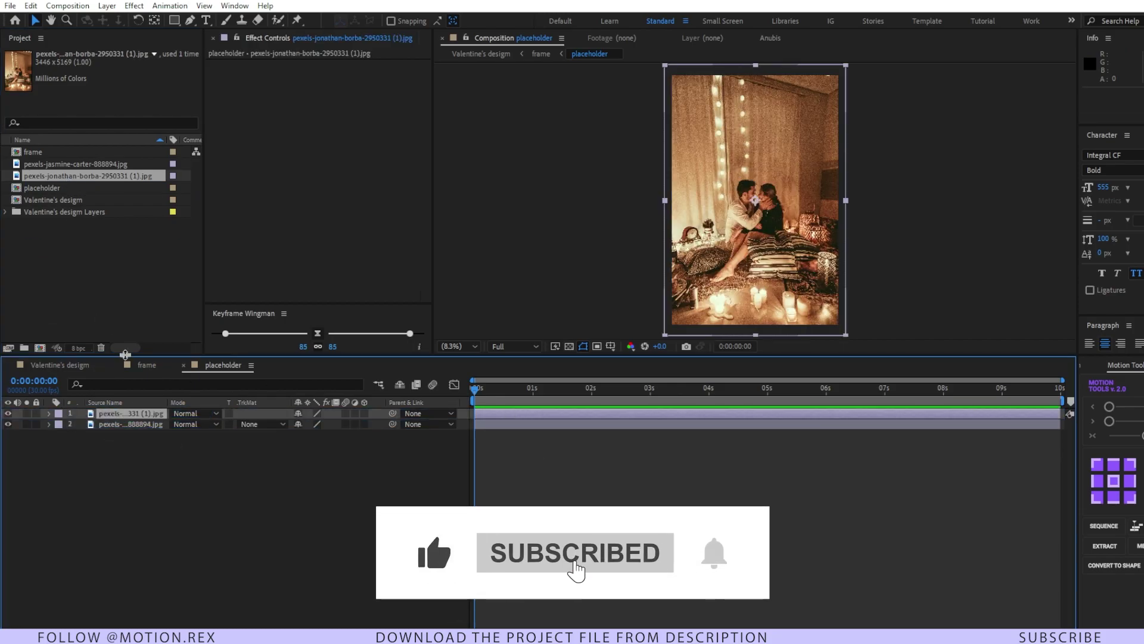
click(147, 365)
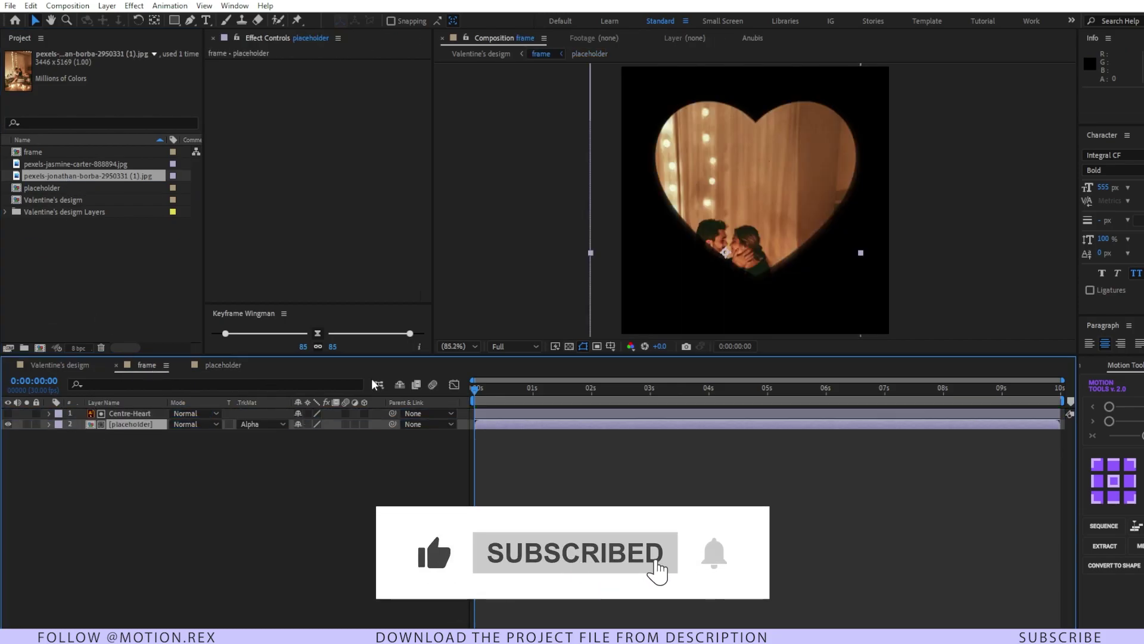
click(59, 364)
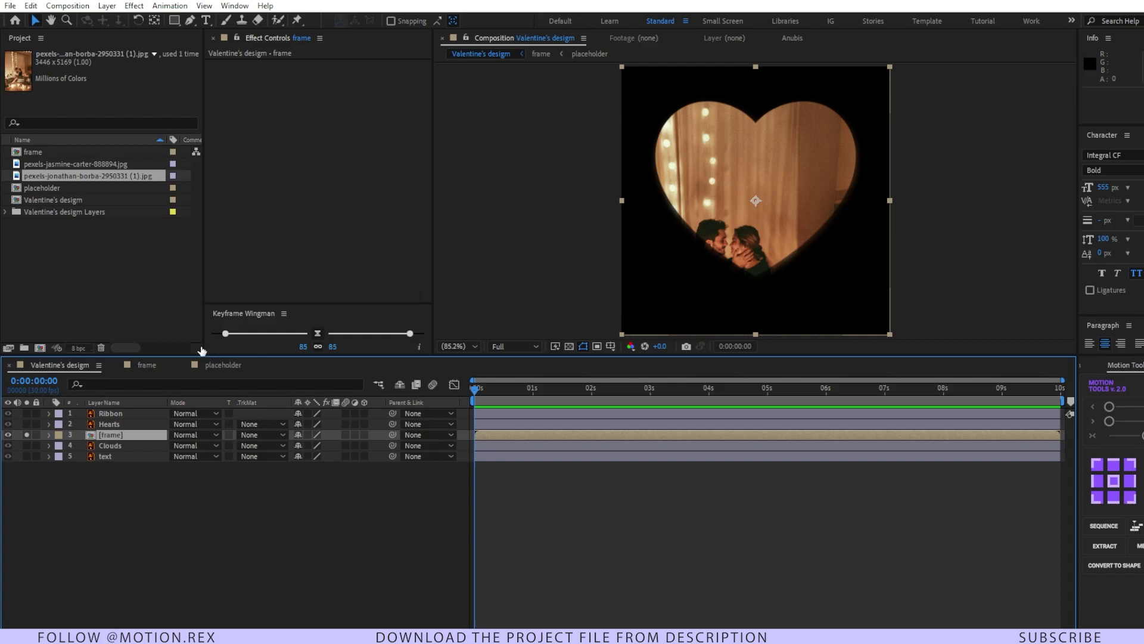
click(149, 365)
- Duplicate Centre-Heart, move the copy below placeholder, make it visible and scale it to 107%
click(346, 546)
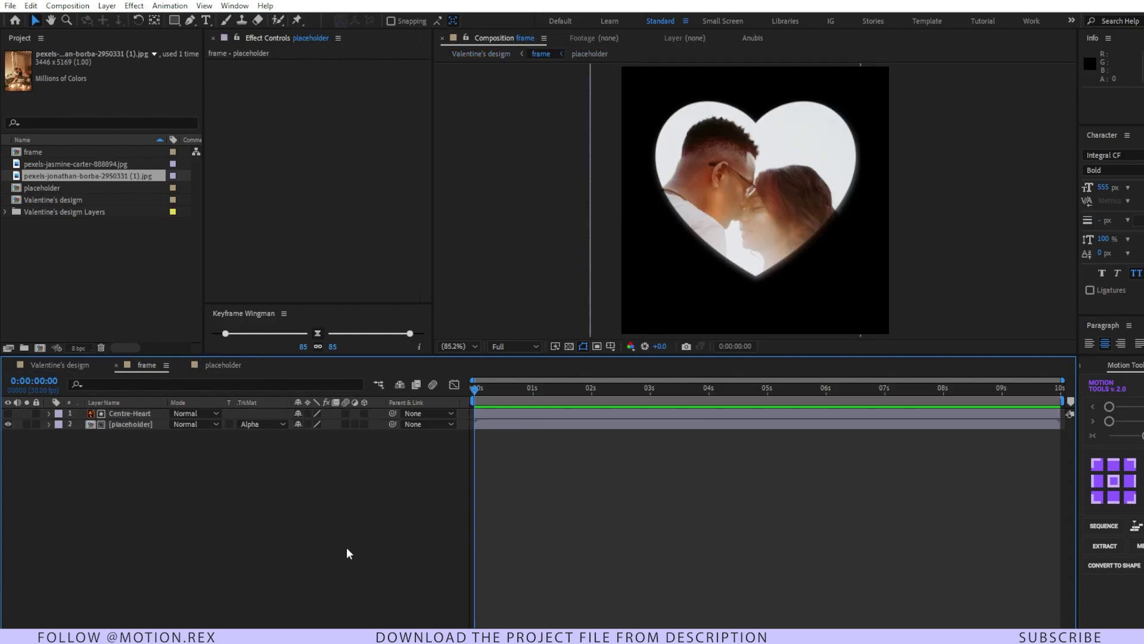
click(141, 416)
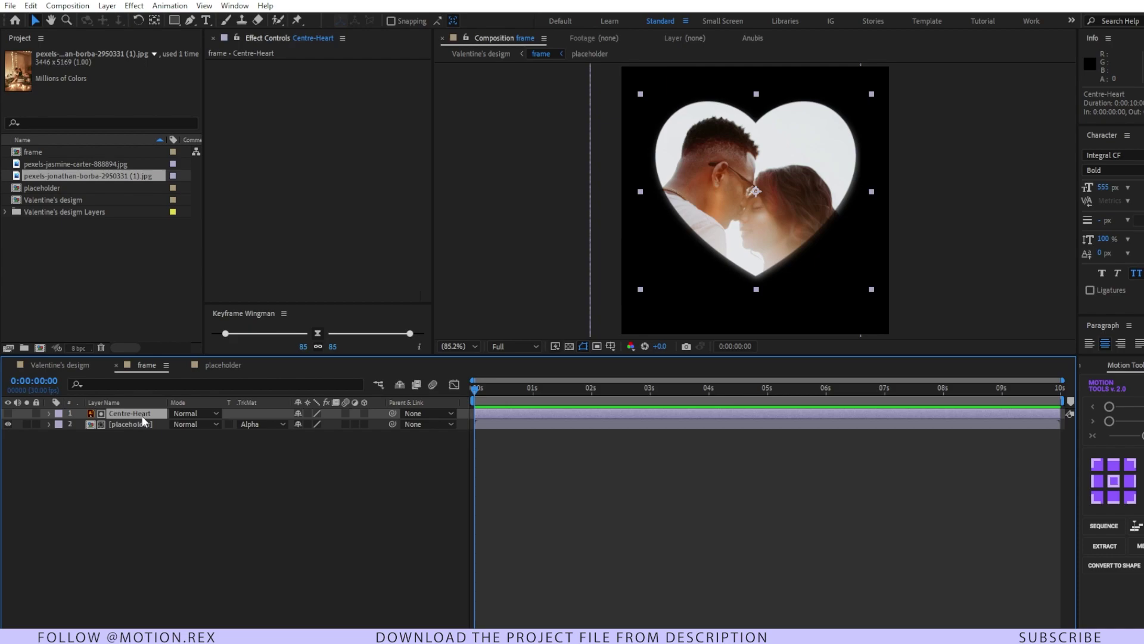
key(ctrl+d)
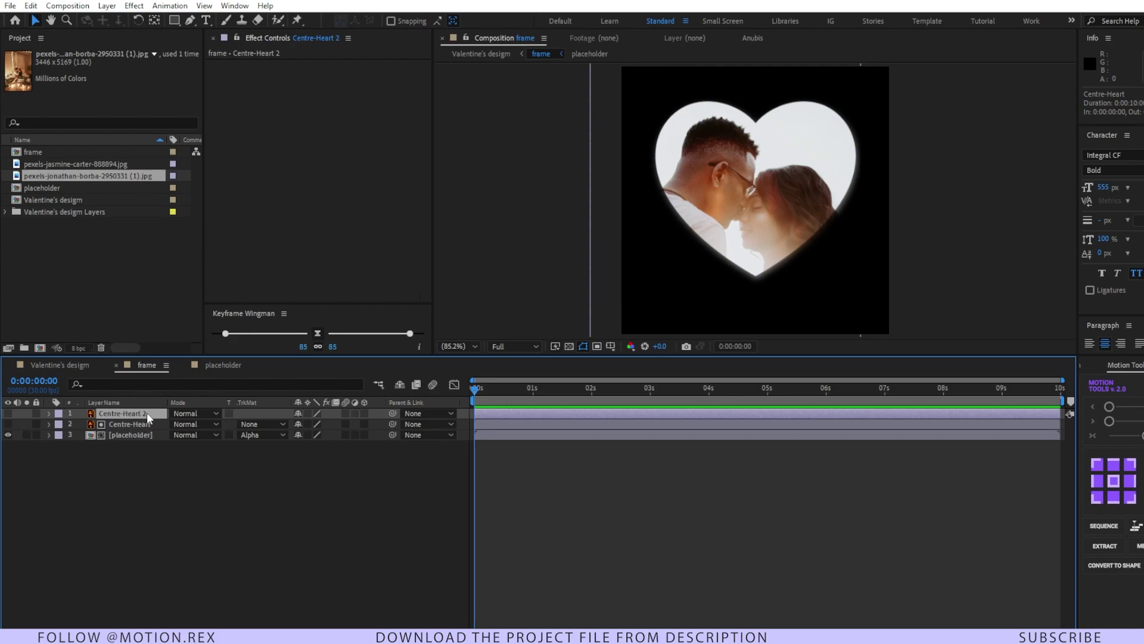
drag(147, 412, 173, 457)
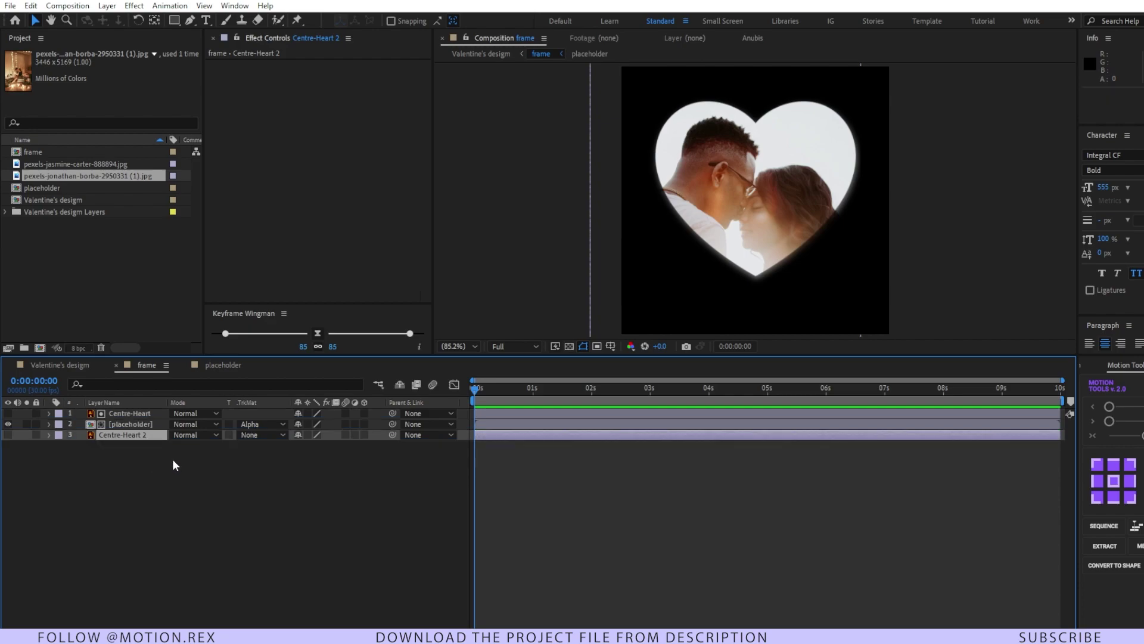
click(132, 427)
click(130, 433)
key(s)
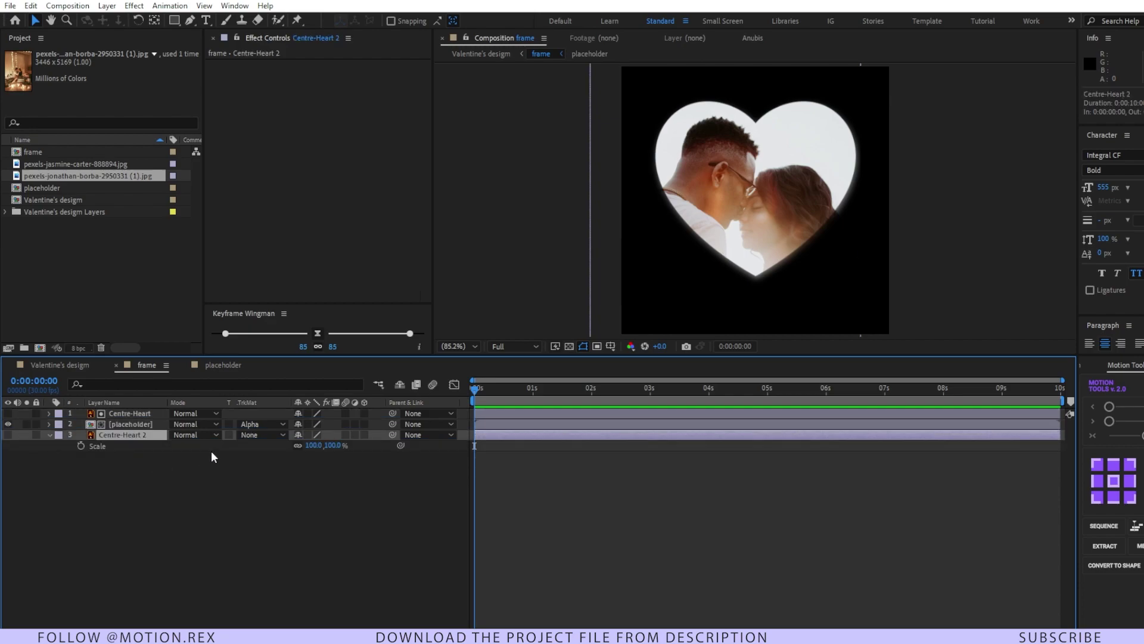
click(211, 450)
click(8, 435)
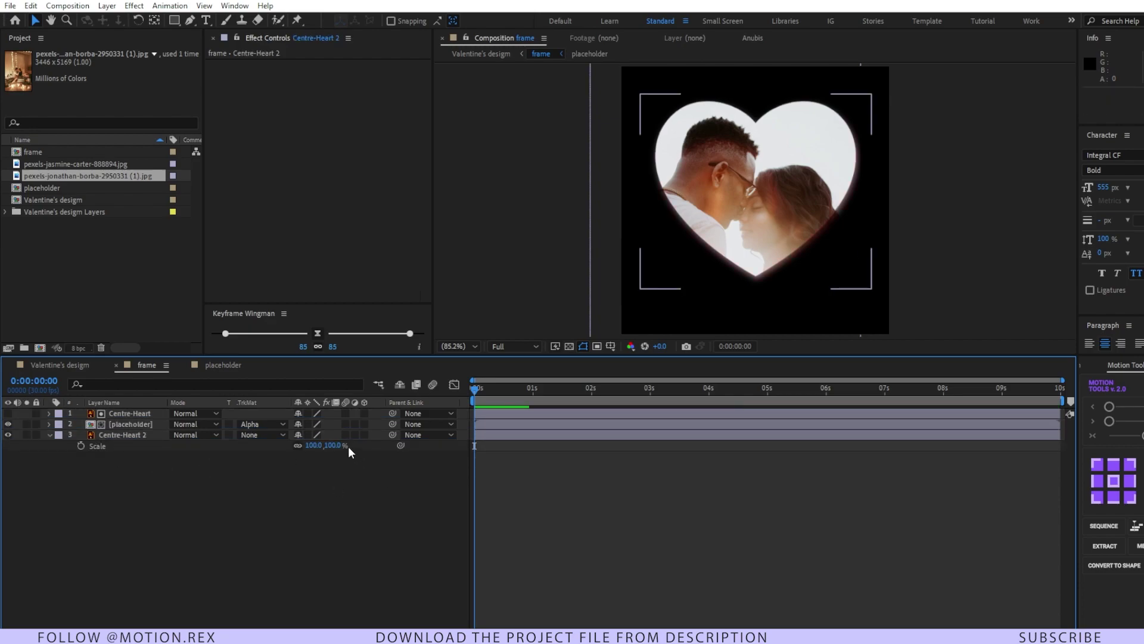
drag(332, 446, 340, 446)
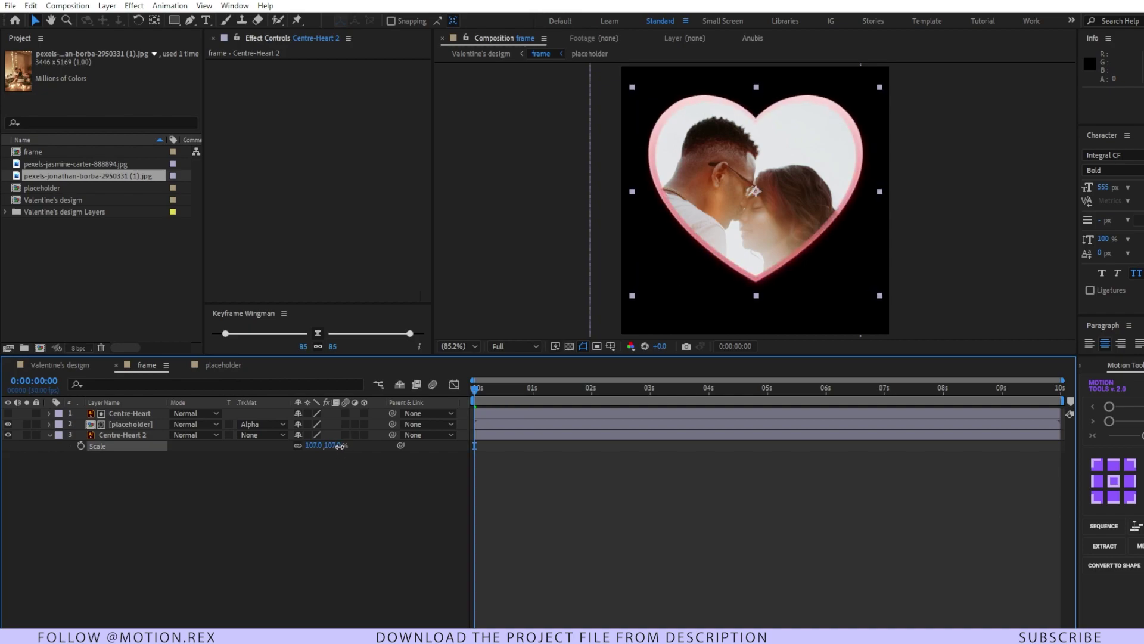
click(240, 459)
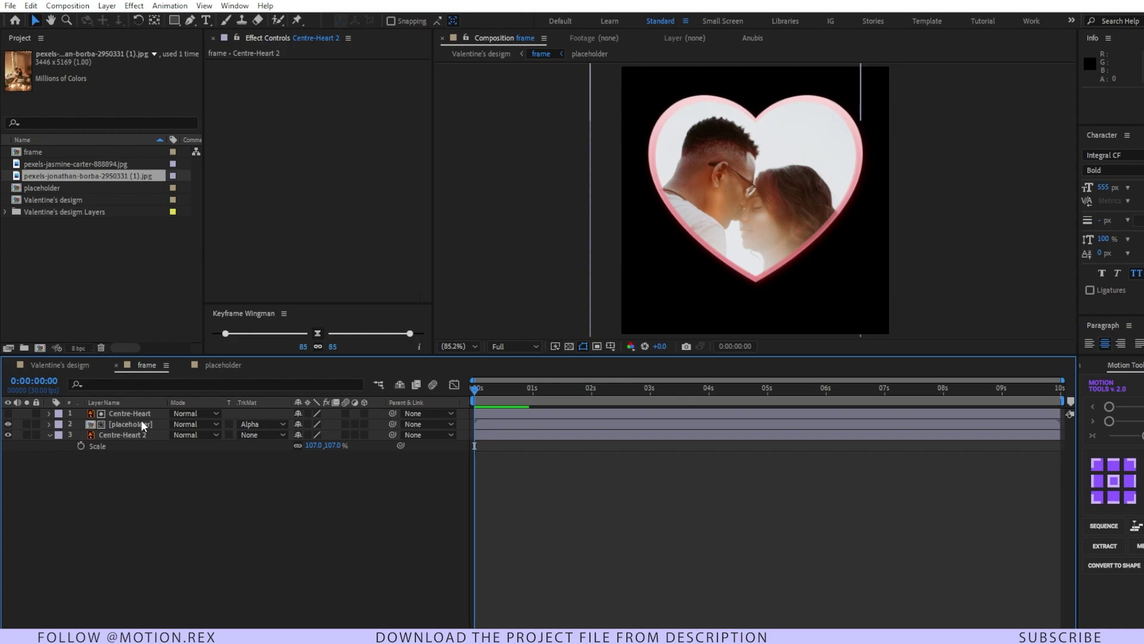
click(137, 414)
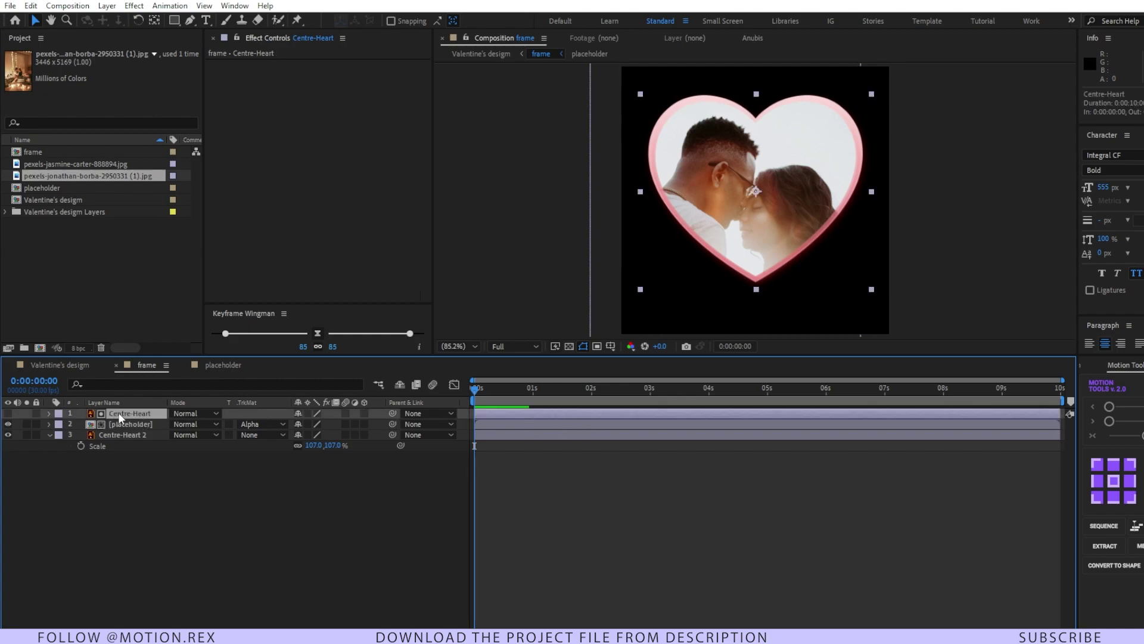
- Apply Radial Wipe to Centre-Heart and raise Transition Completion to hide the photo
key(ctrl+space)
text(ra)
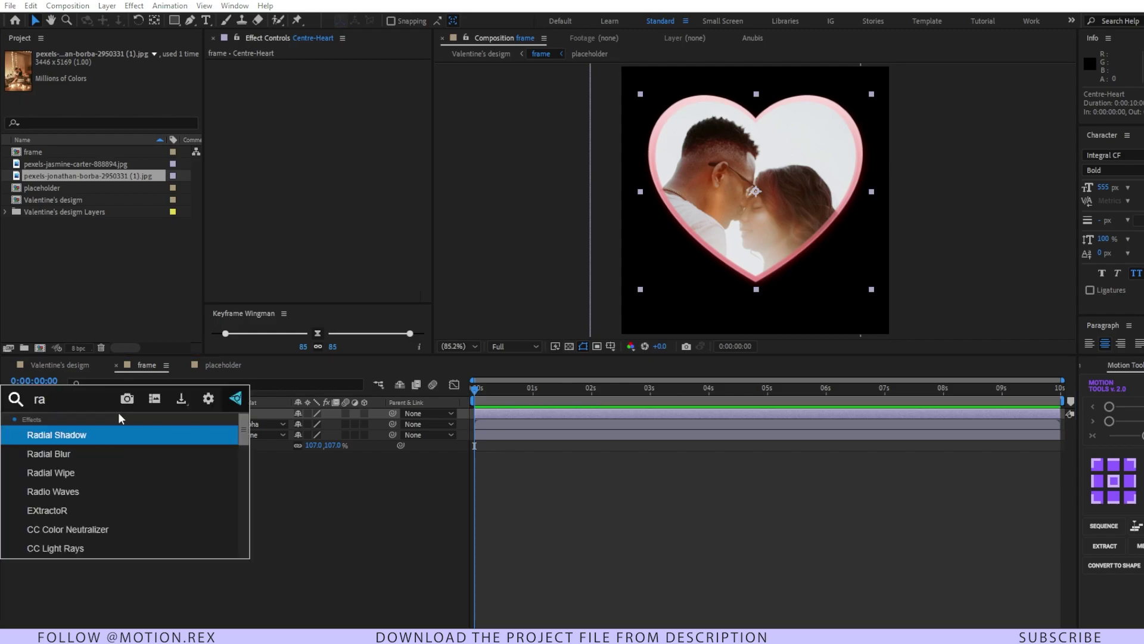
text(di)
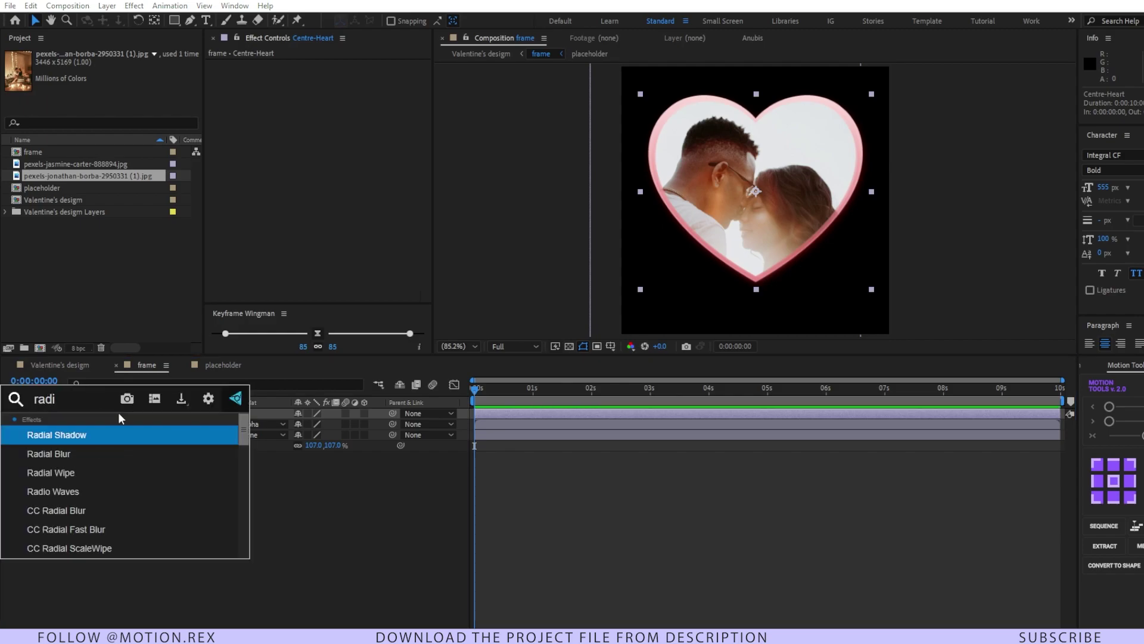
key(Down)
key(Down)
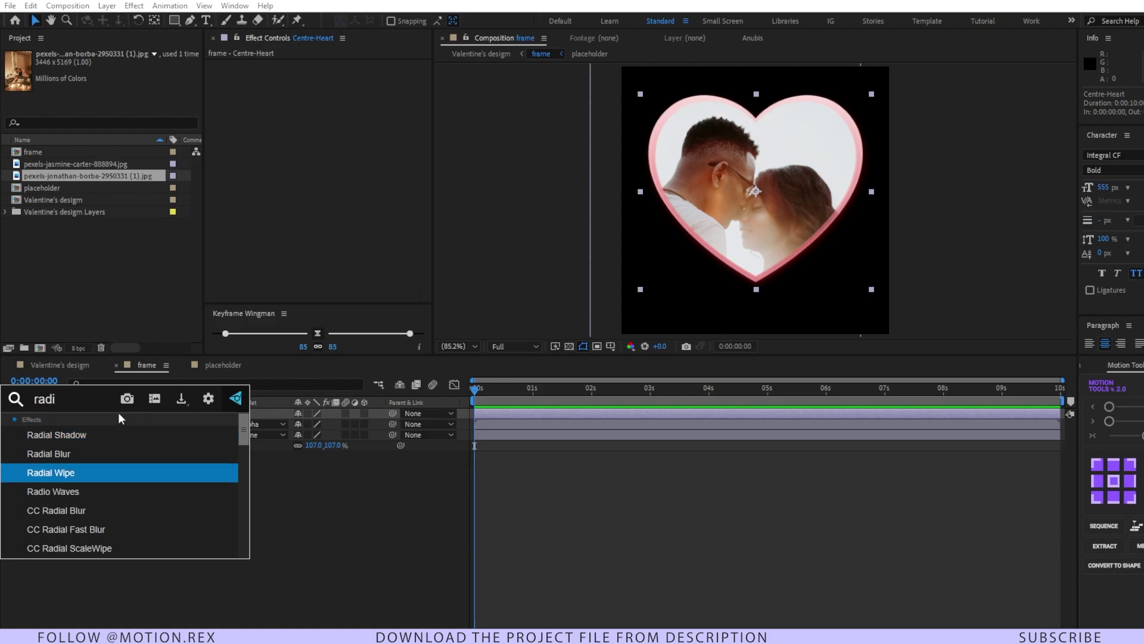
key(Return)
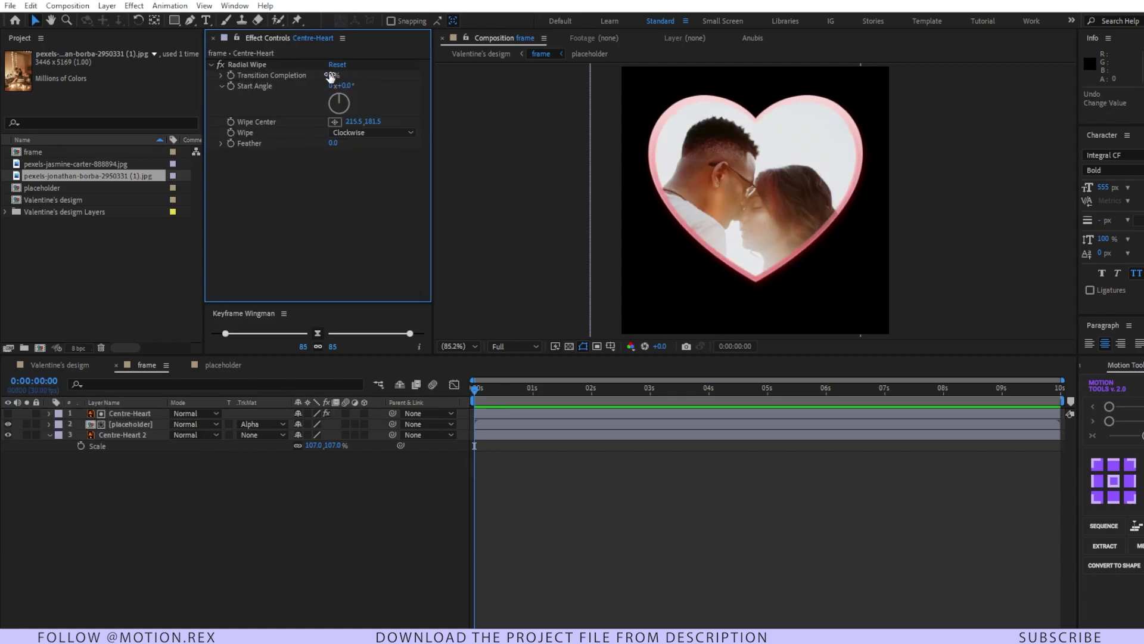
drag(332, 75, 393, 74)
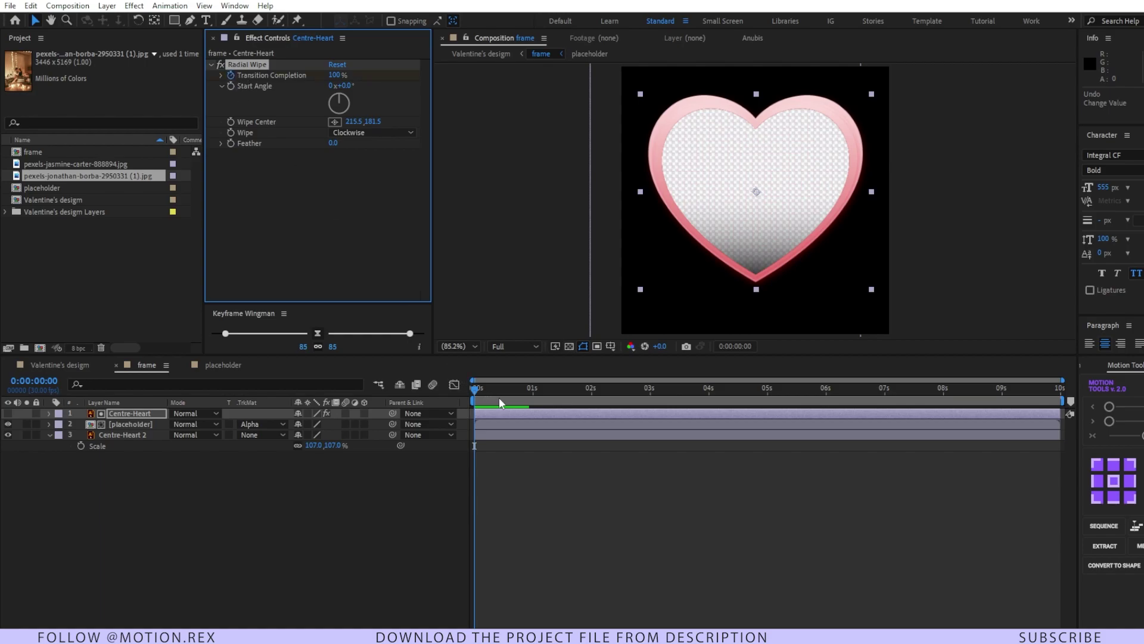
- Keyframe Transition Completion down to 0% a second later
drag(499, 397, 533, 400)
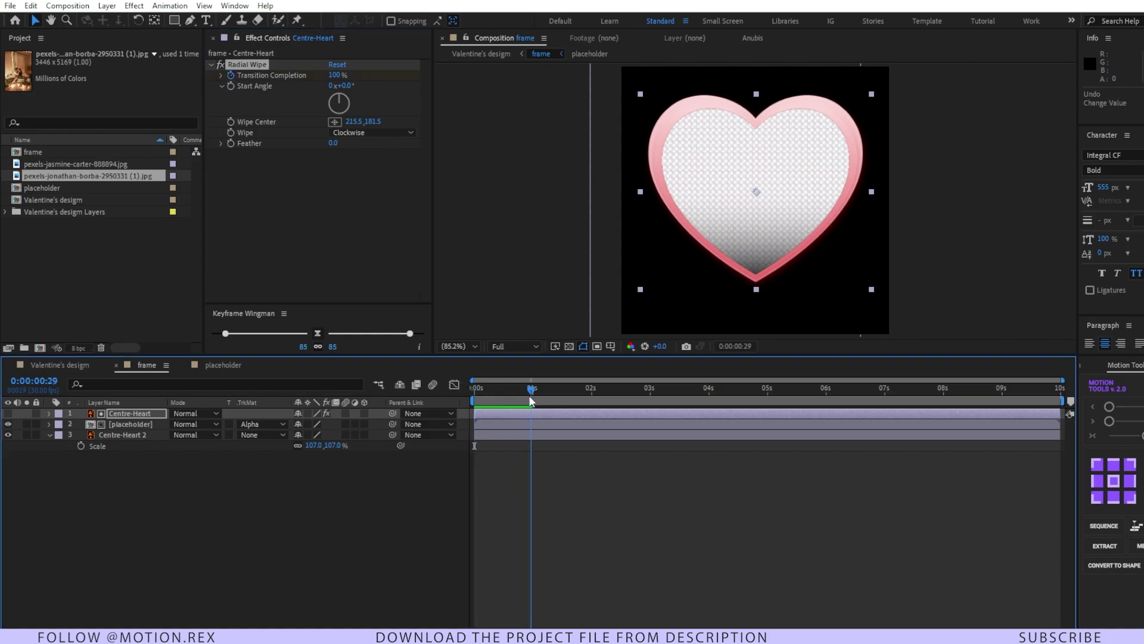
key(Home)
key(equal)
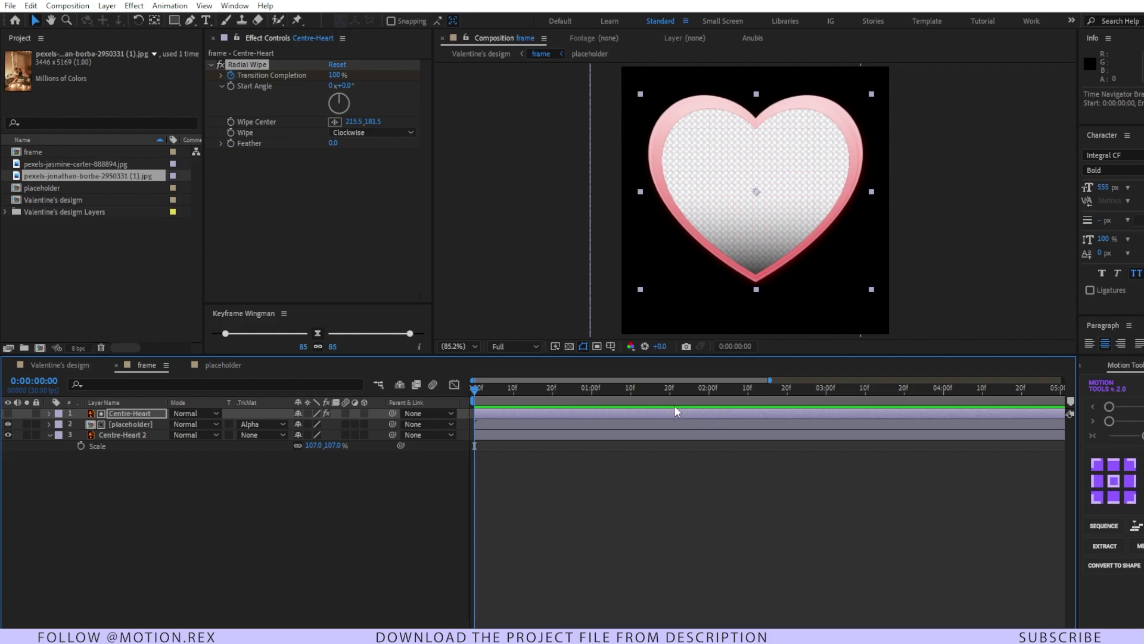
key(space)
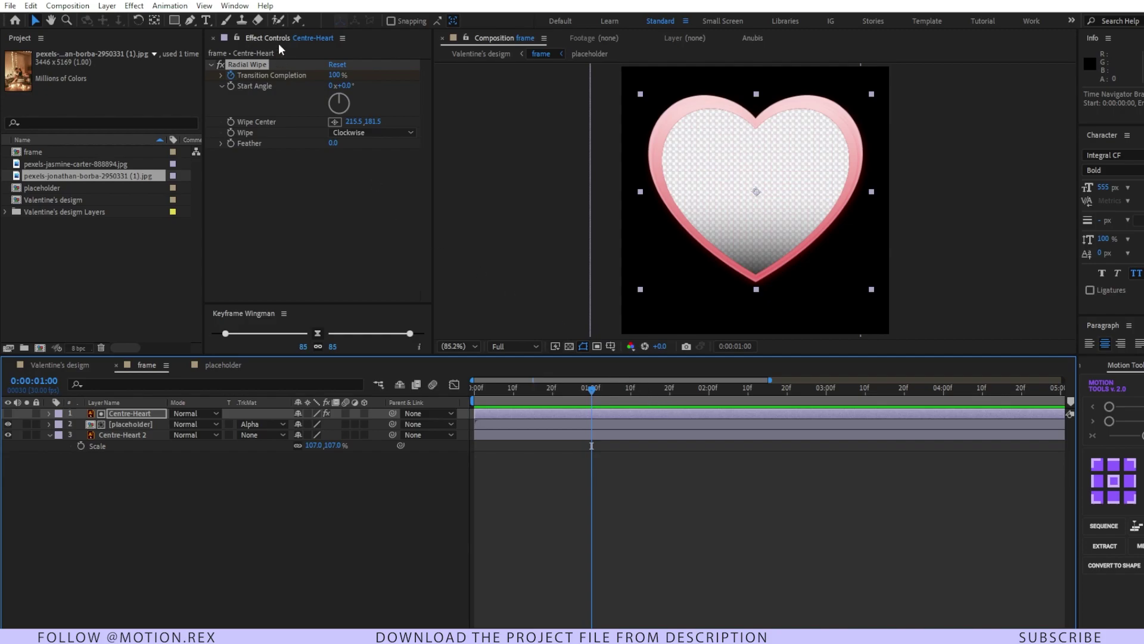
click(337, 75)
text(0)
key(Return)
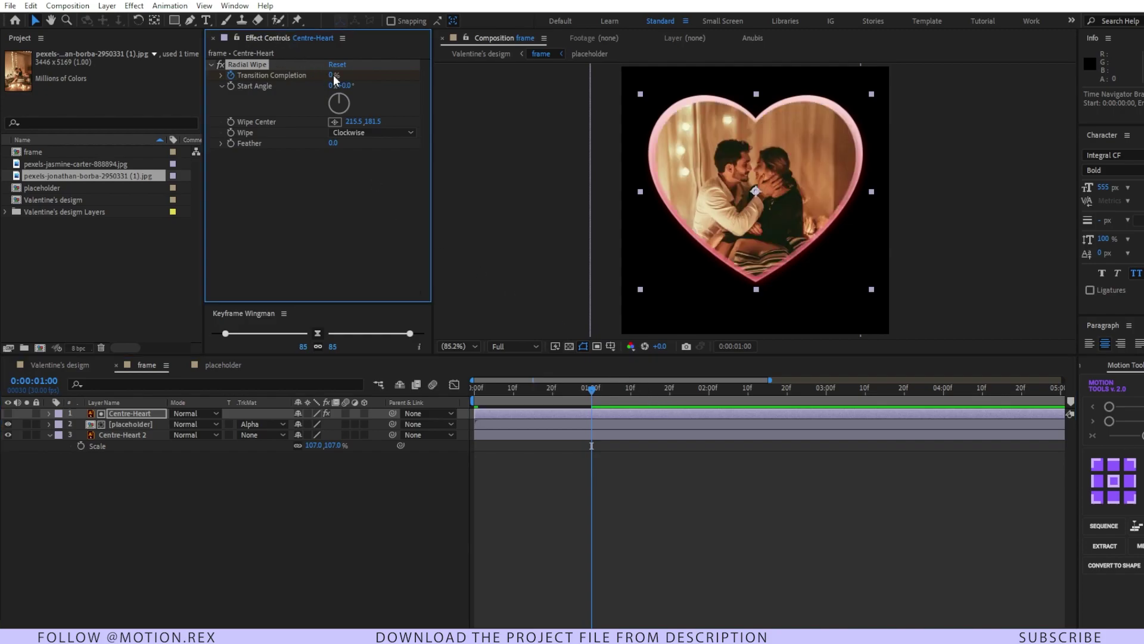
- Move the final wipe keyframe to 2 seconds and preview the heart wipe
click(539, 416)
key(minus)
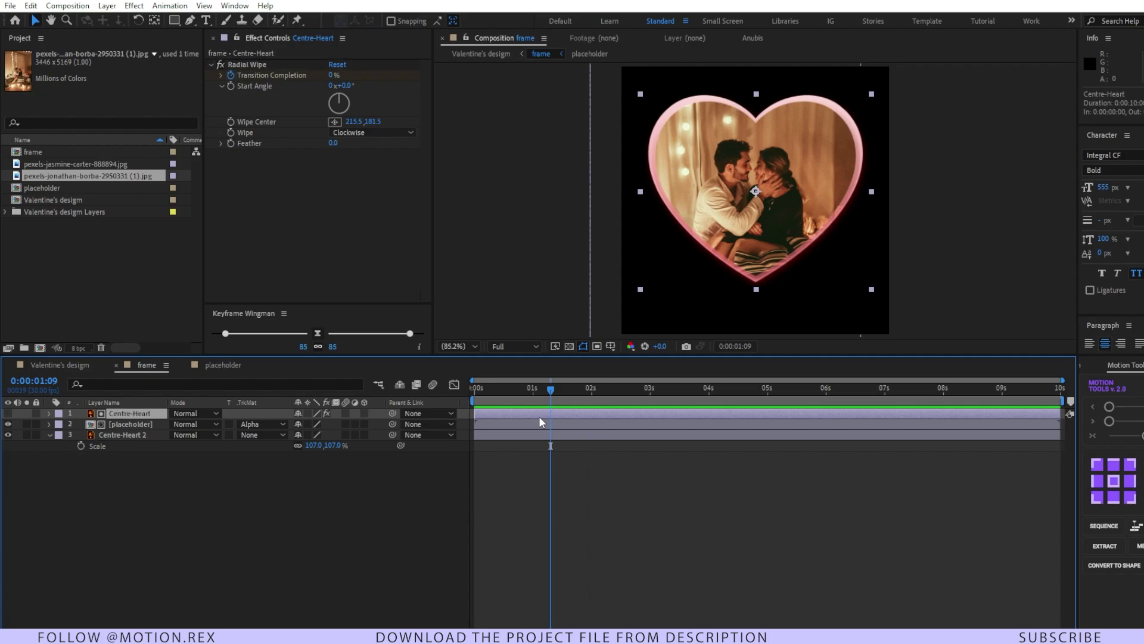
key(u)
drag(532, 435, 589, 435)
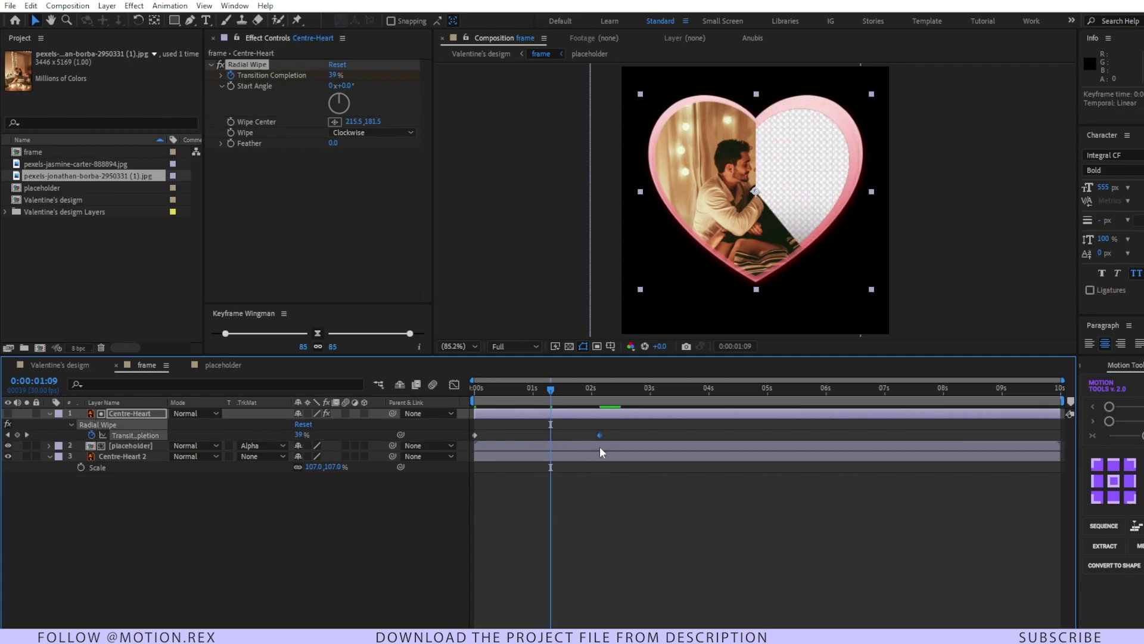
click(589, 392)
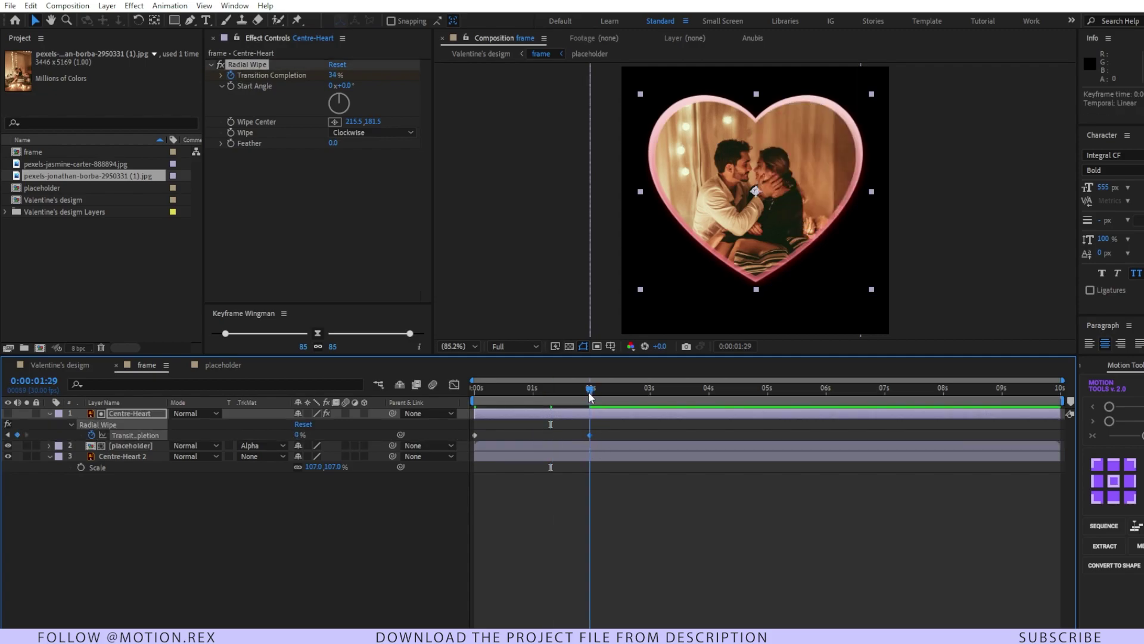
drag(590, 394, 477, 416)
key(space)
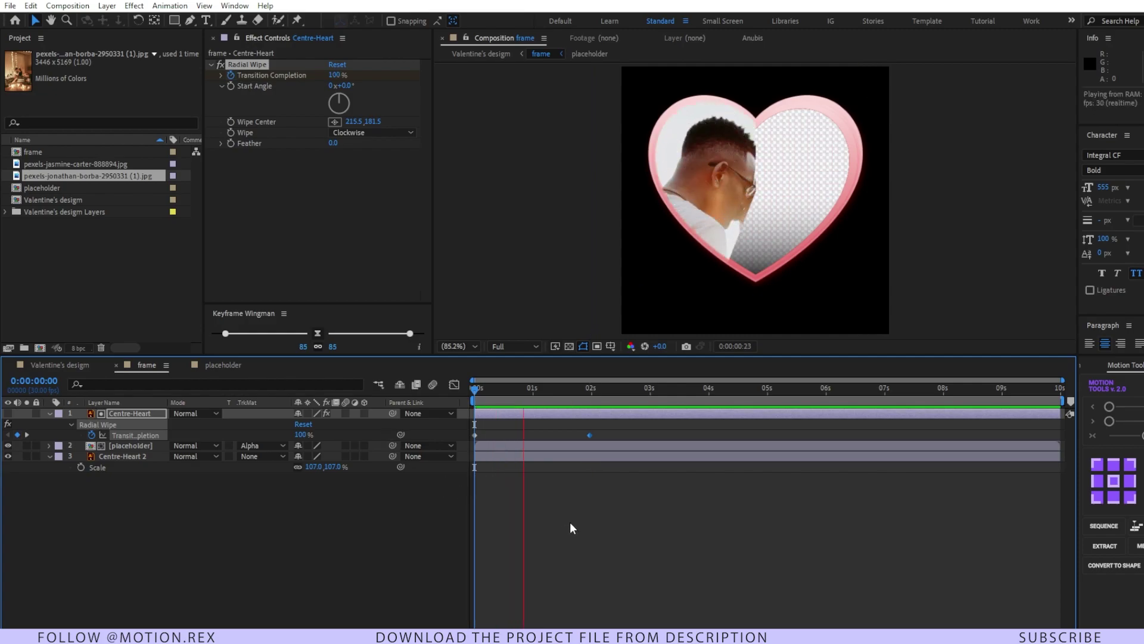
key(space)
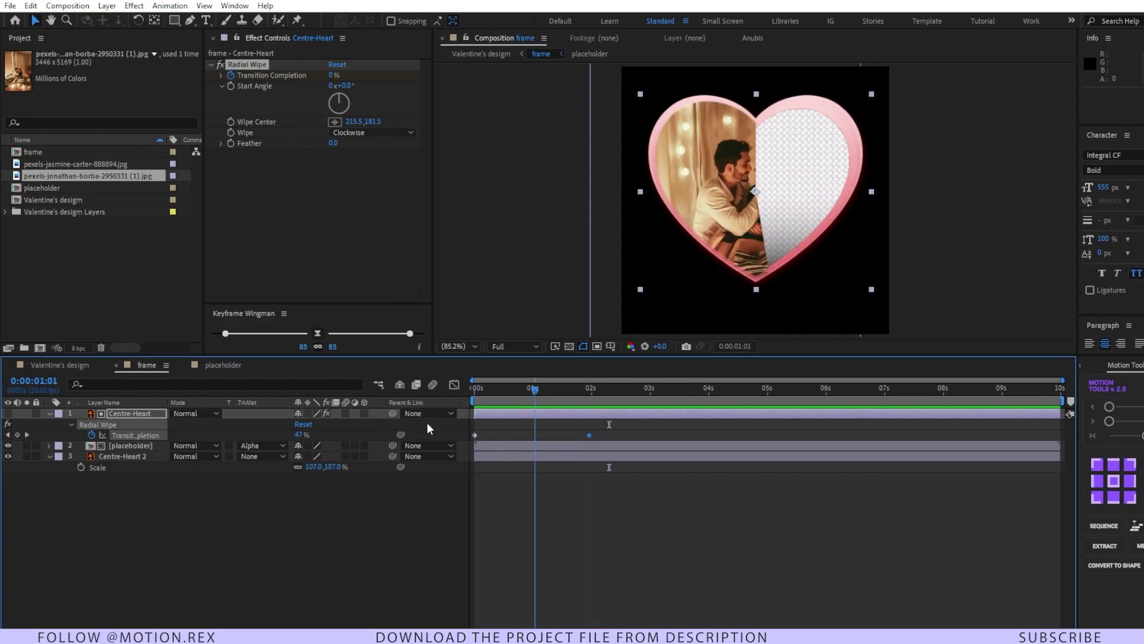
- Apply Easy Ease (F9) to both Transition Completion keyframes
click(612, 438)
key(space)
drag(616, 431, 466, 438)
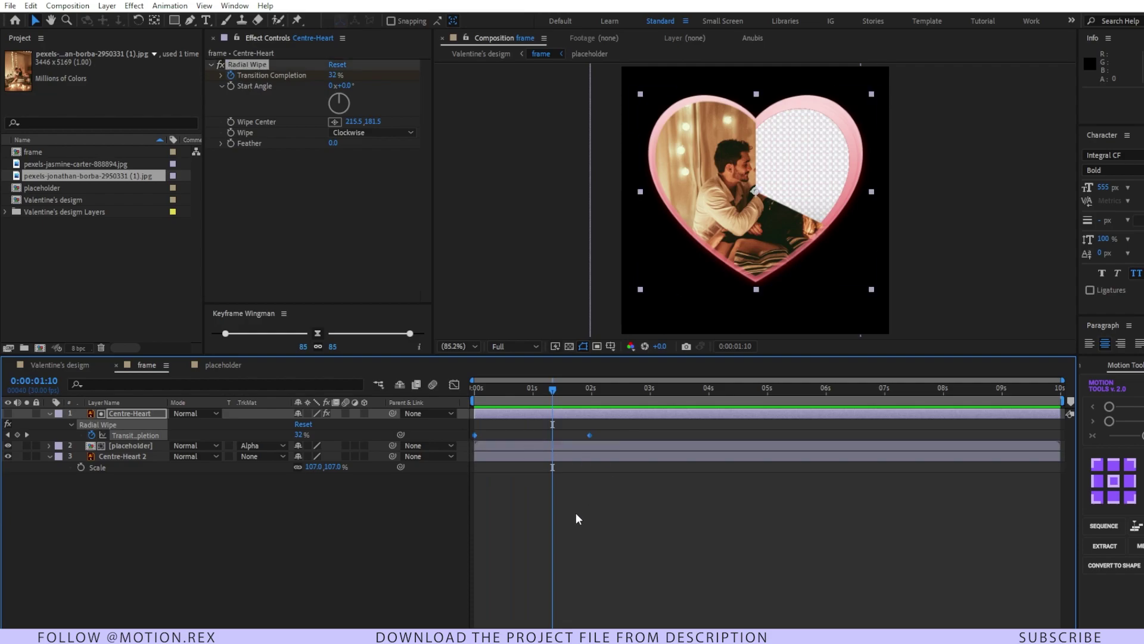
key(F9)
key(Home)
- Shift the Centre-Heart 2 border to start at 2 seconds, then return to Valentine's design
click(537, 456)
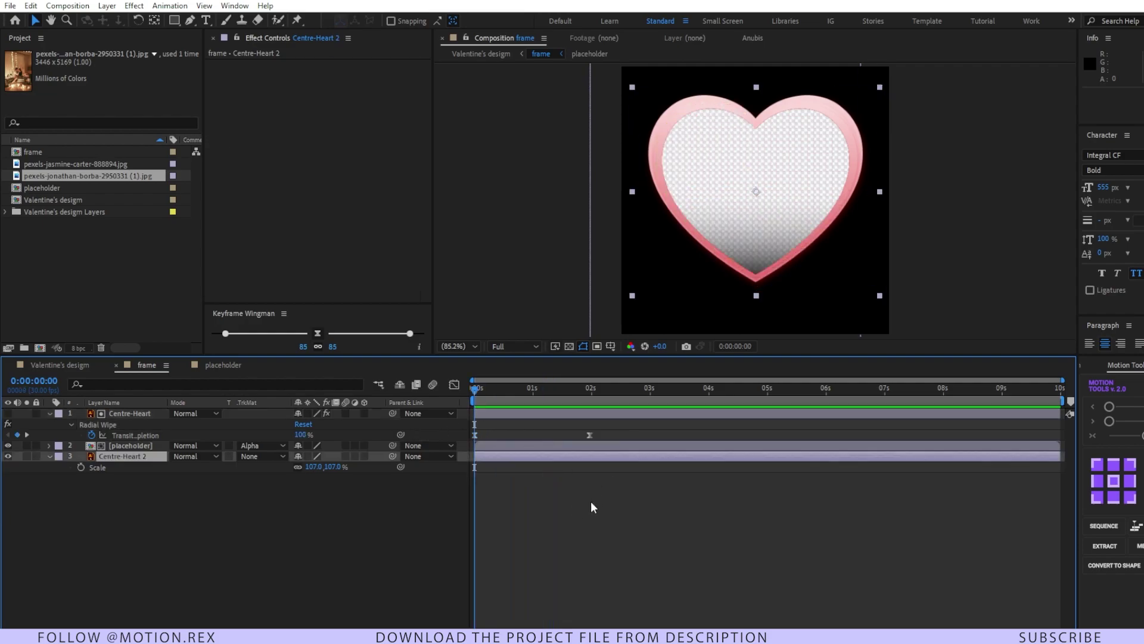
drag(499, 456, 615, 460)
drag(503, 389, 592, 403)
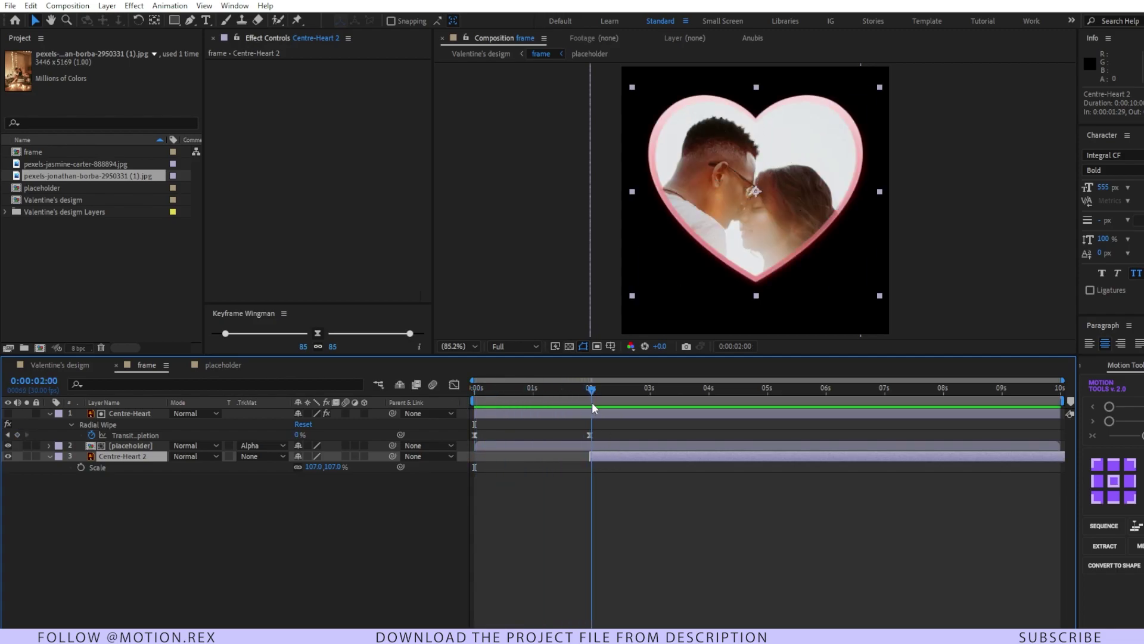
click(538, 524)
click(59, 365)
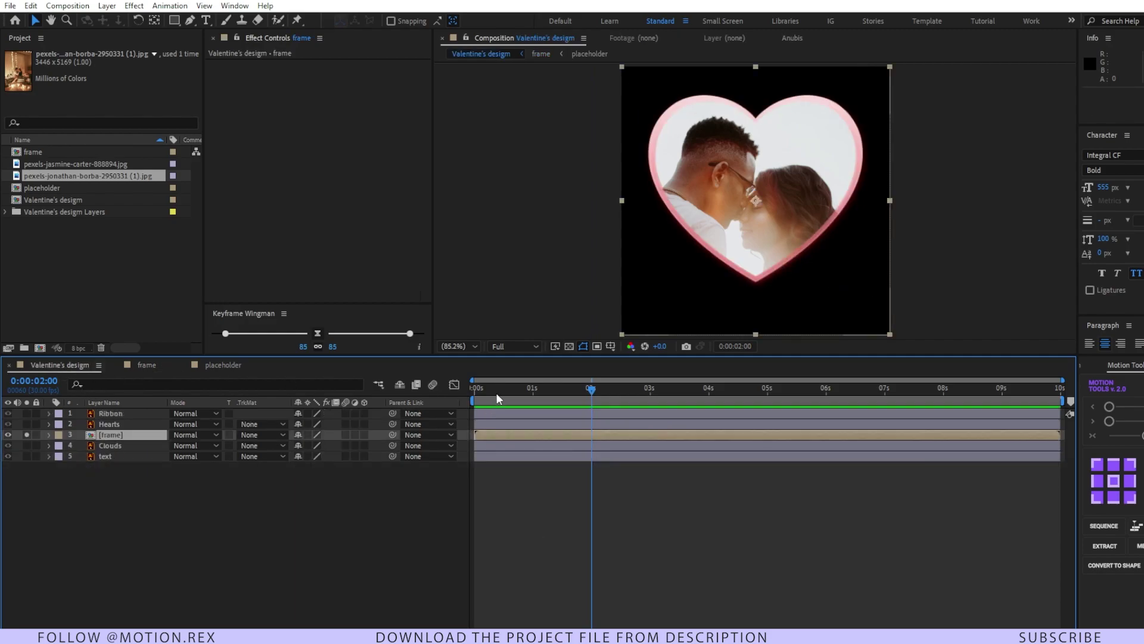
- Preview the card, then set a Scale keyframe on the frame layer at 2 seconds
drag(477, 391, 591, 398)
key(Home)
key(space)
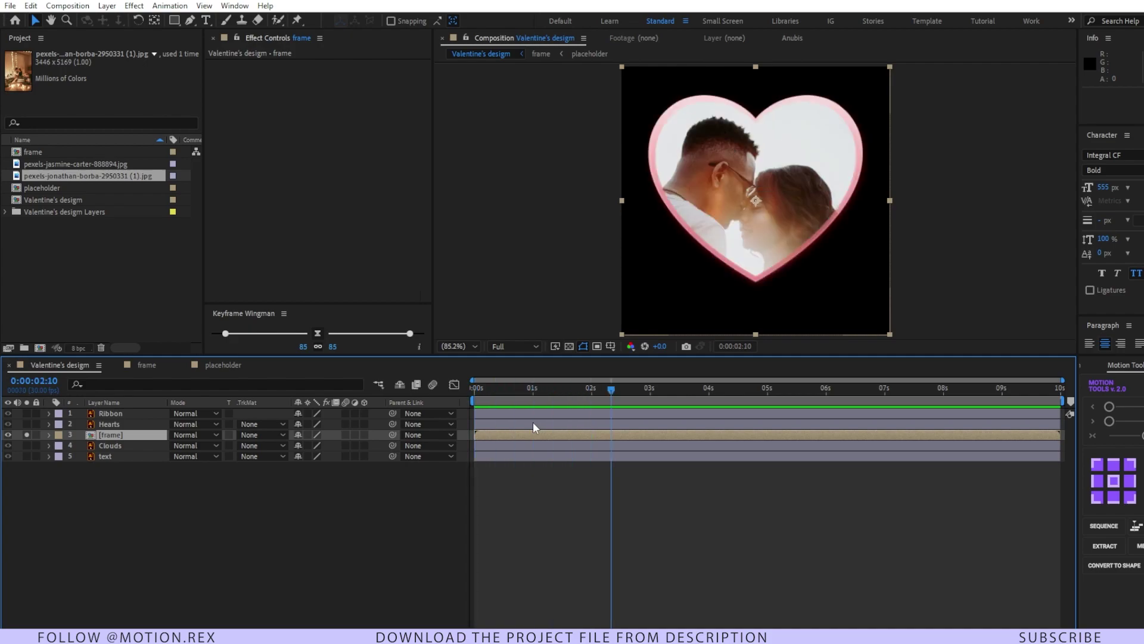
key(shift+Page_Up)
key(alt+shift+s)
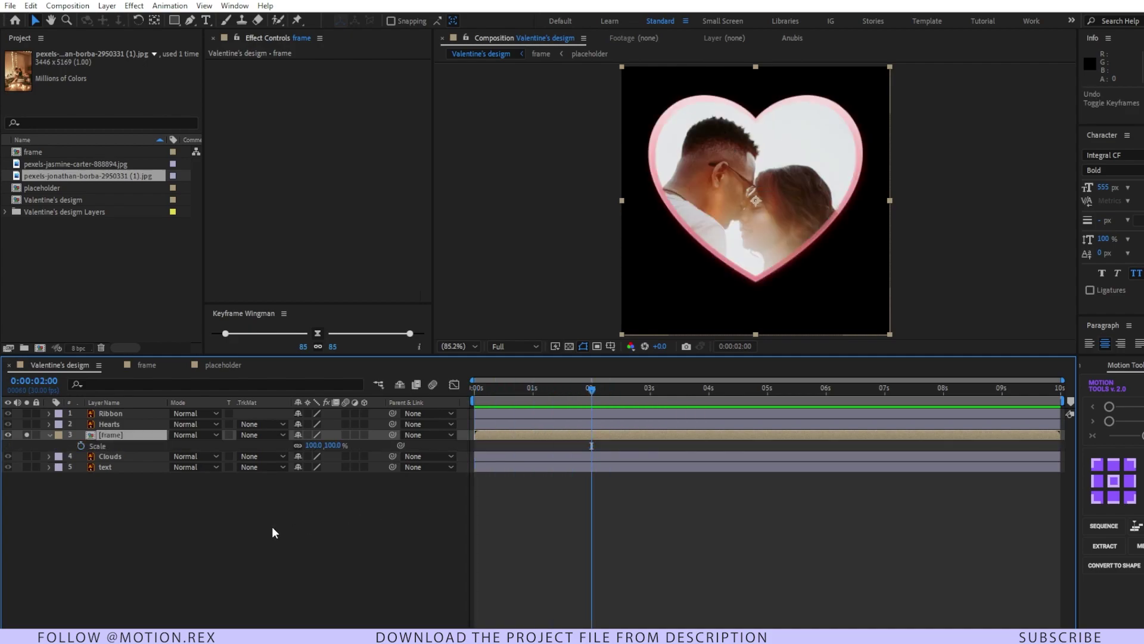
key(alt+shift+s)
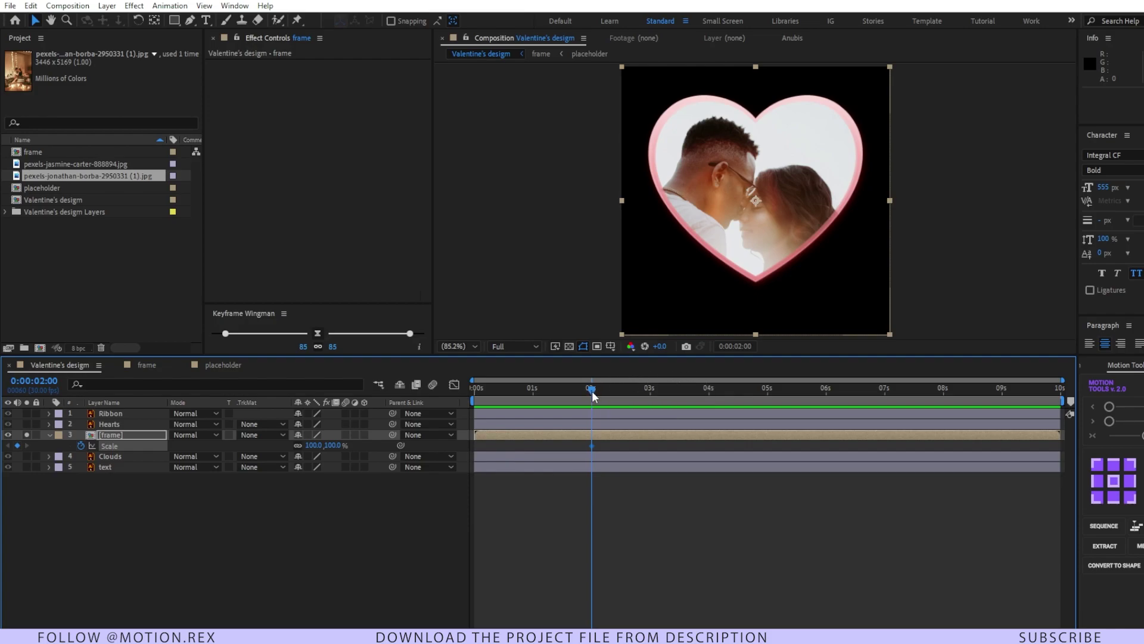
- Set the frame's starting Scale to 60% at 0s and Easy Ease both Scale keyframes
drag(593, 391, 442, 414)
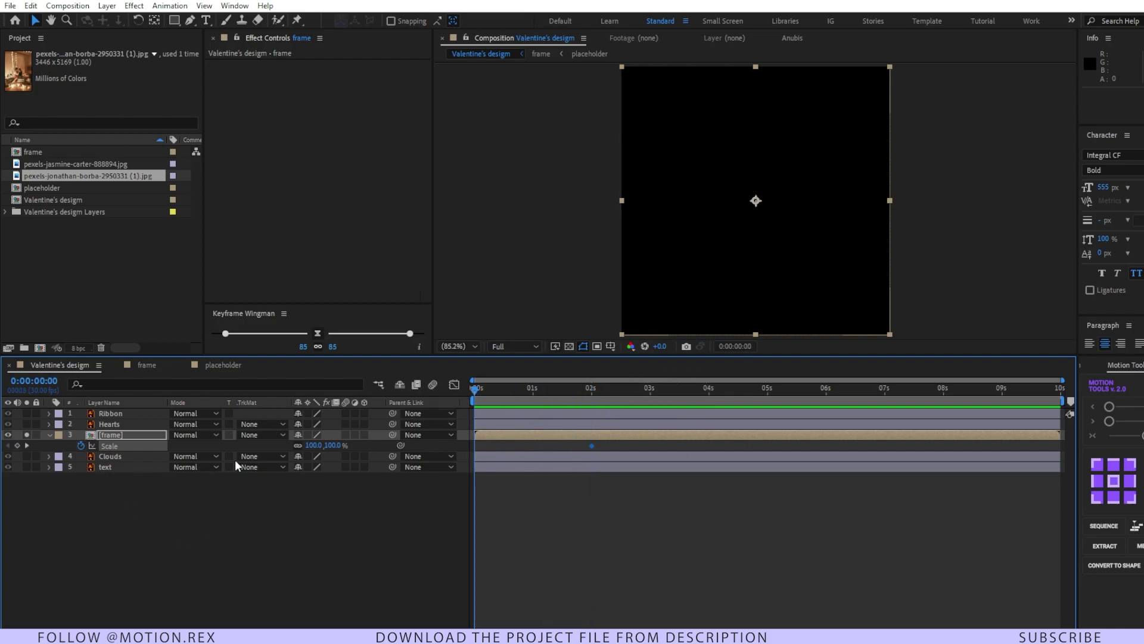
click(335, 446)
text(60)
key(Return)
key(space)
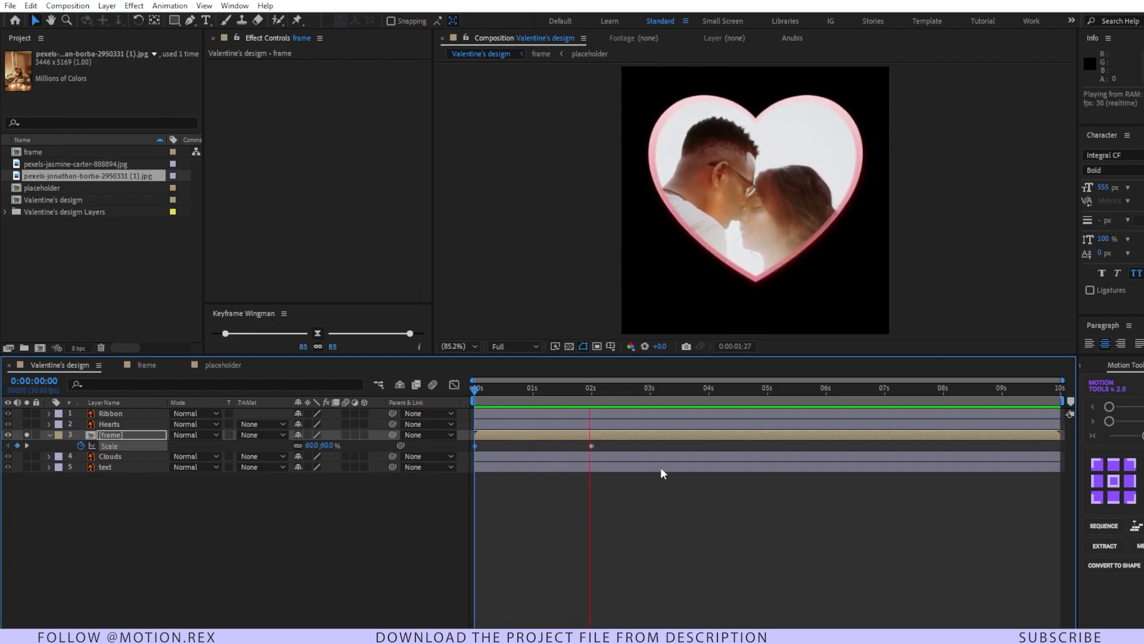
key(space)
key(space)
key(space)
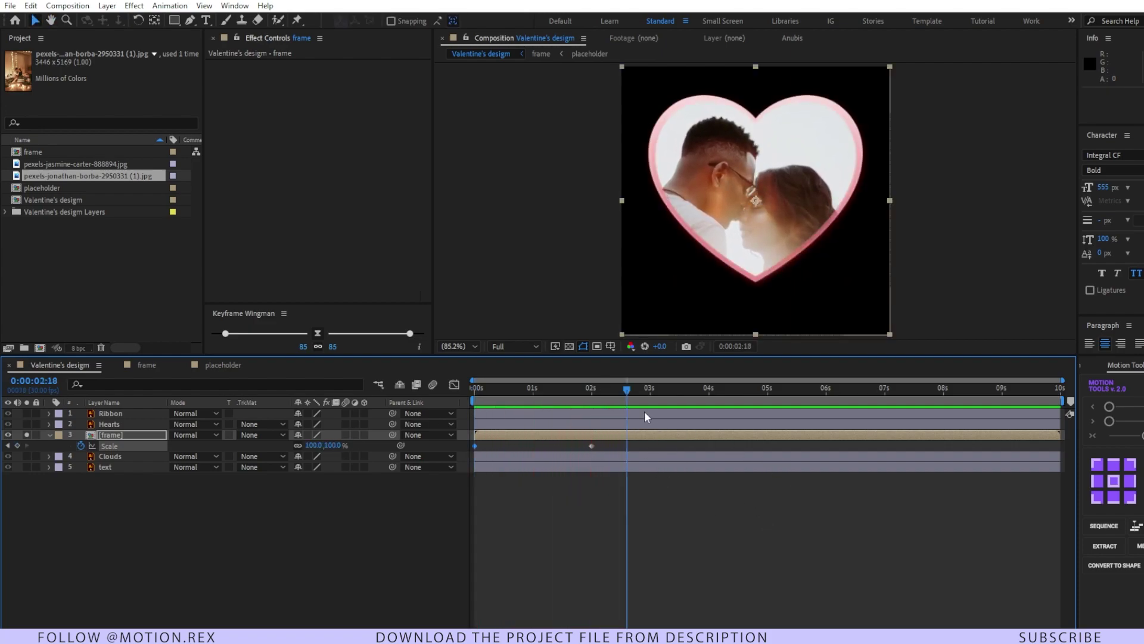
key(j)
drag(621, 445, 442, 456)
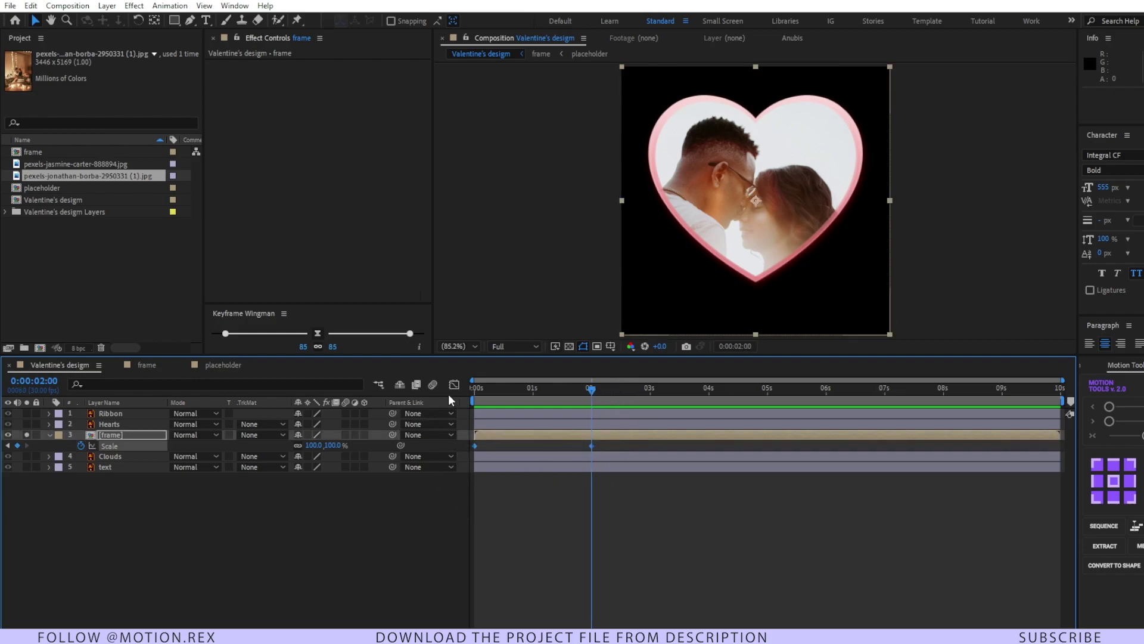
key(F9)
- Open the Graph Editor for Scale, switching between speed and value graphs
click(454, 385)
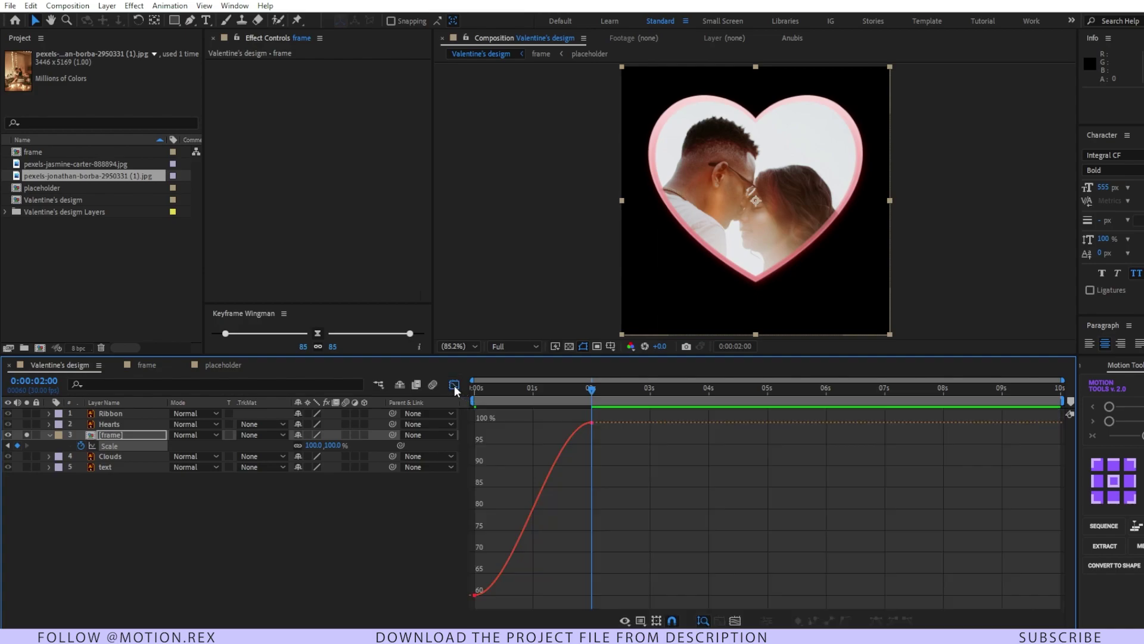
right_click(623, 481)
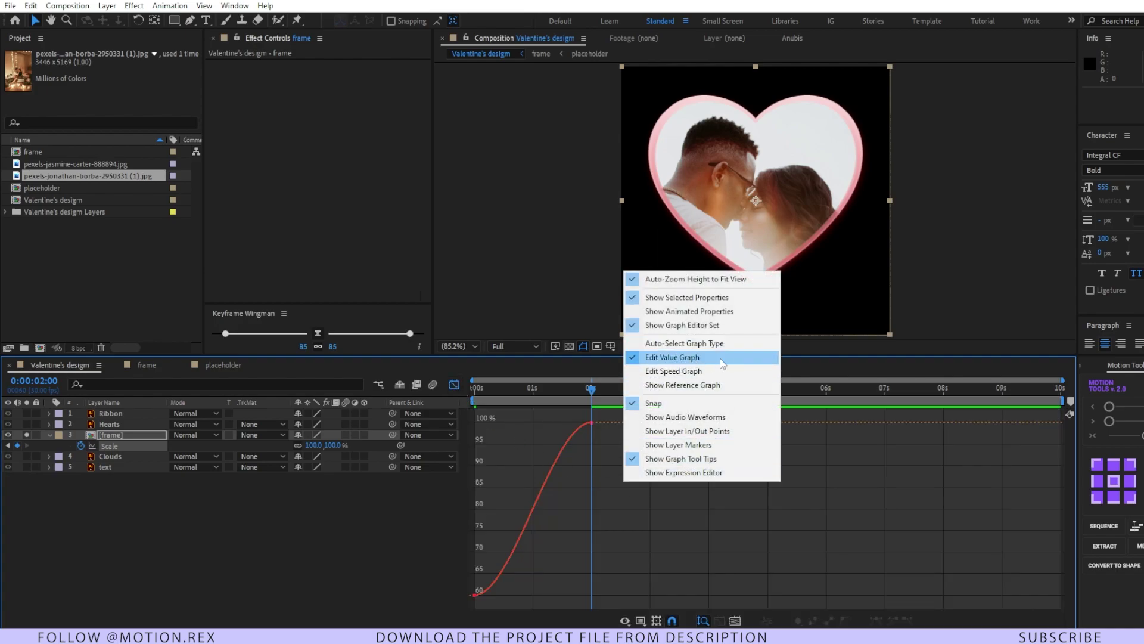
click(708, 378)
key(space)
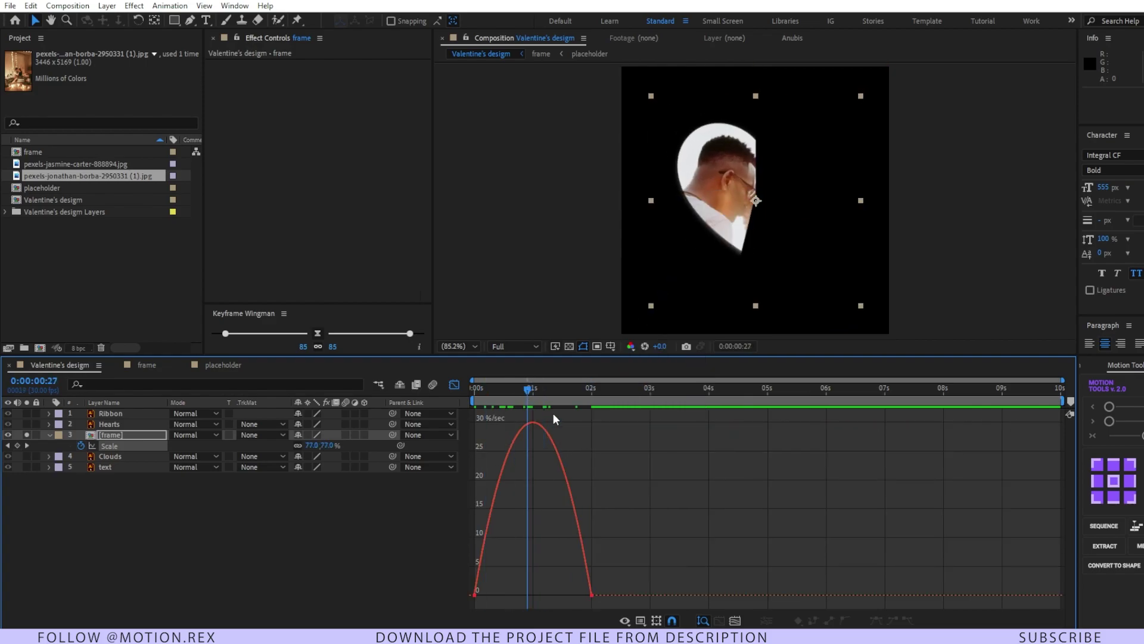
right_click(586, 427)
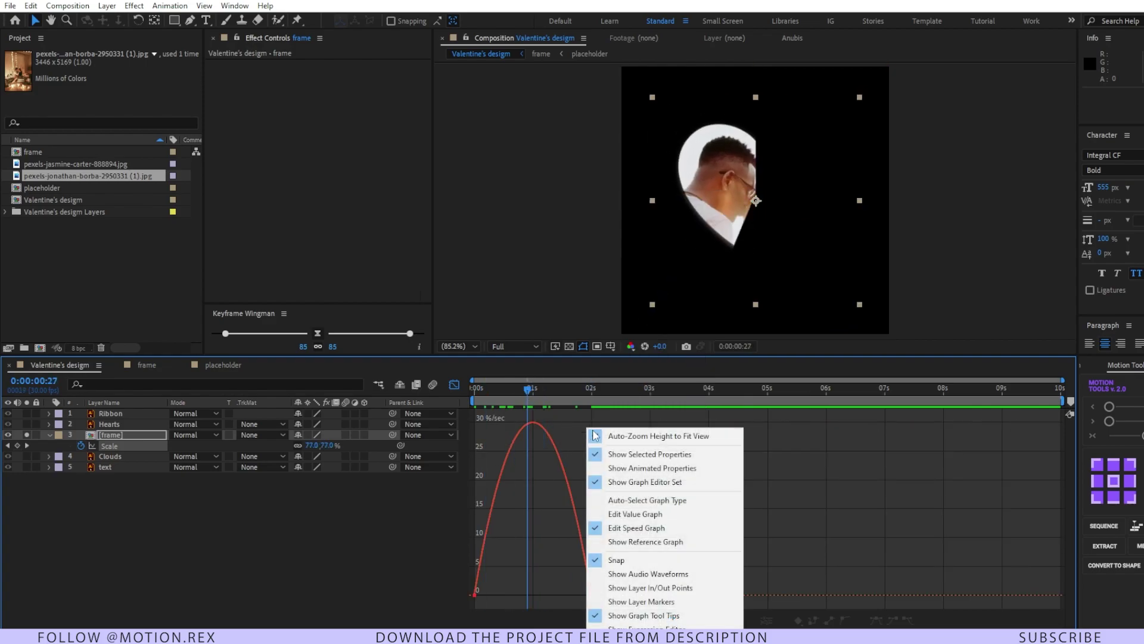
click(638, 512)
- Add a Scale keyframe near 0:00:01:20 and raise it to about 103.9% for overshoot
click(545, 387)
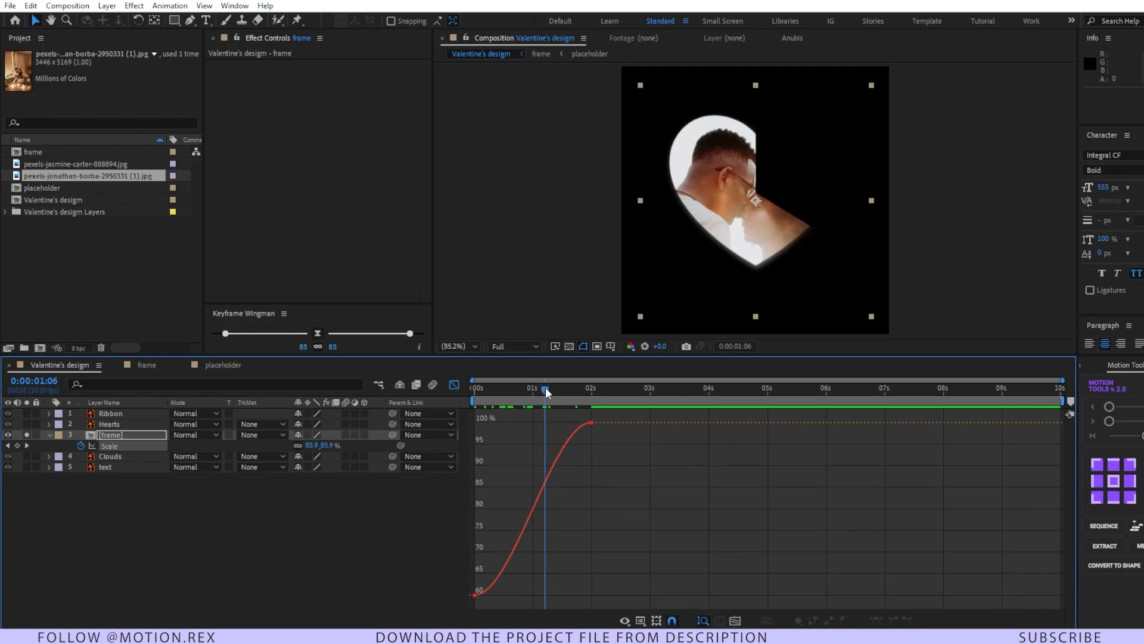
key(=)
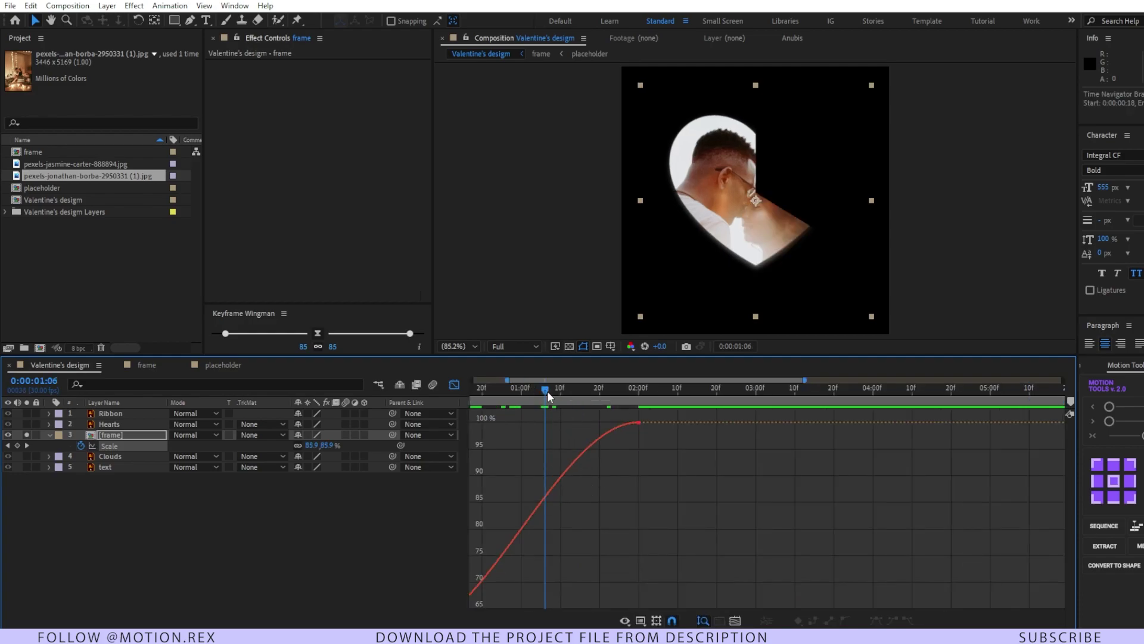
drag(547, 392, 672, 404)
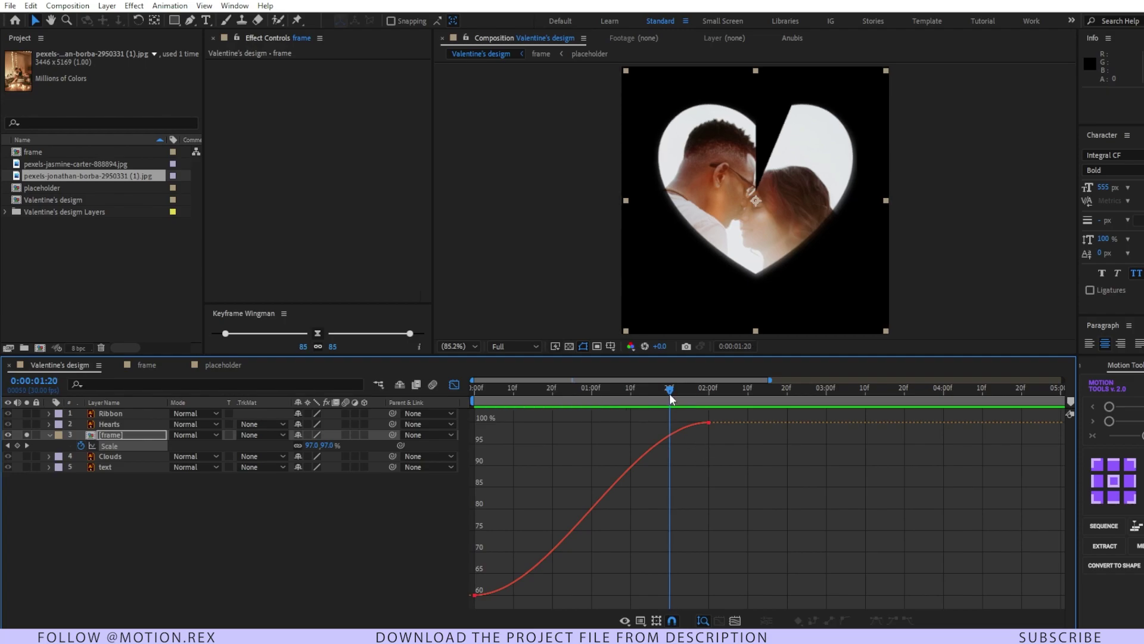
mouse_move(671, 434)
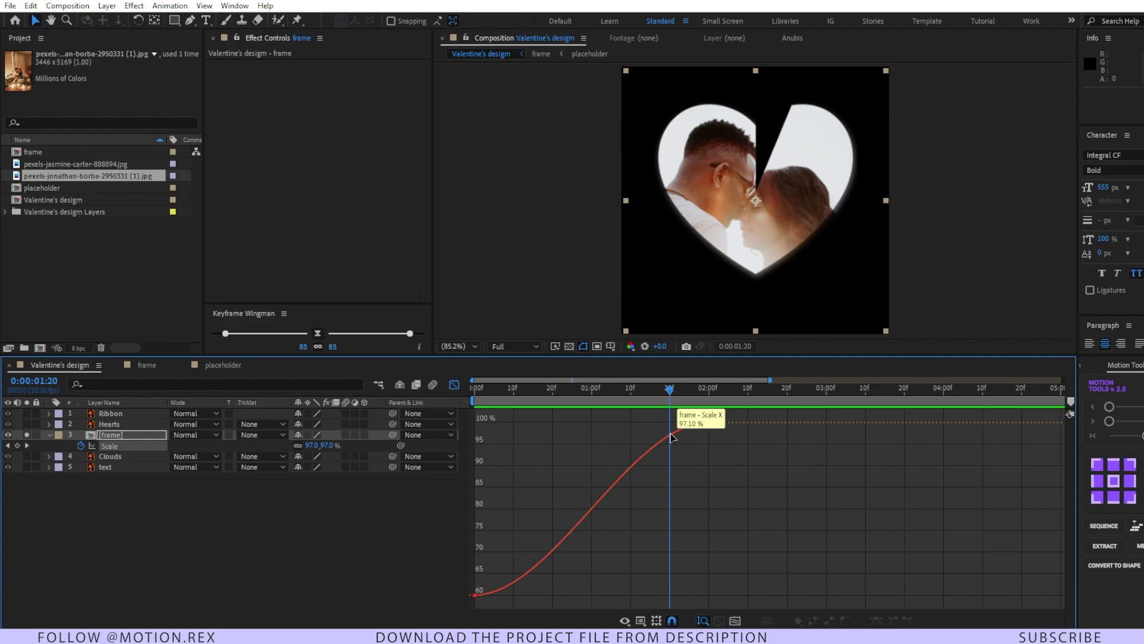
ctrl+click(671, 437)
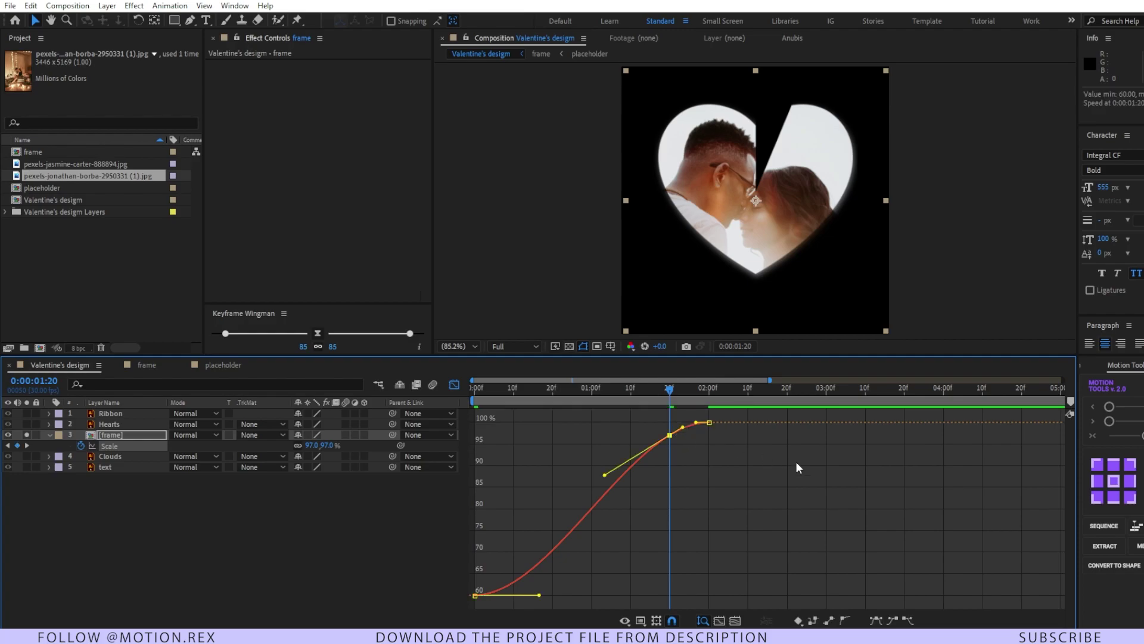
mouse_move(666, 436)
mouse_down()
mouse_move(669, 406)
mouse_move(669, 425)
mouse_up()
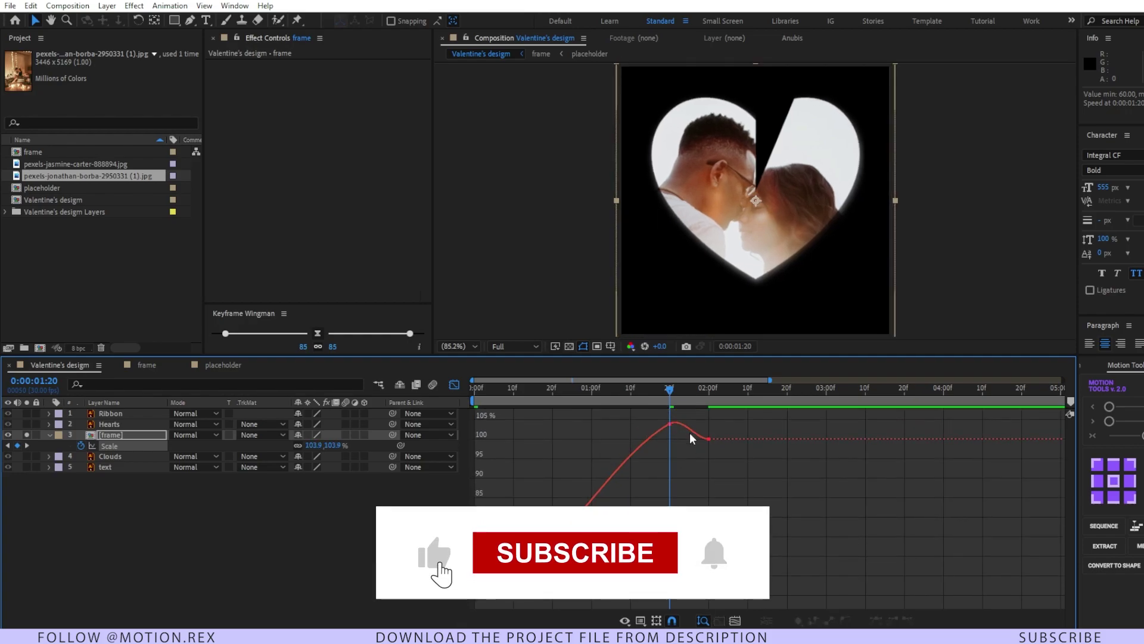
- Solo Clouds and animate its Position rising from below the frame into place by 10 frames
key(shift+F3)
key(Home)
click(242, 533)
click(110, 457)
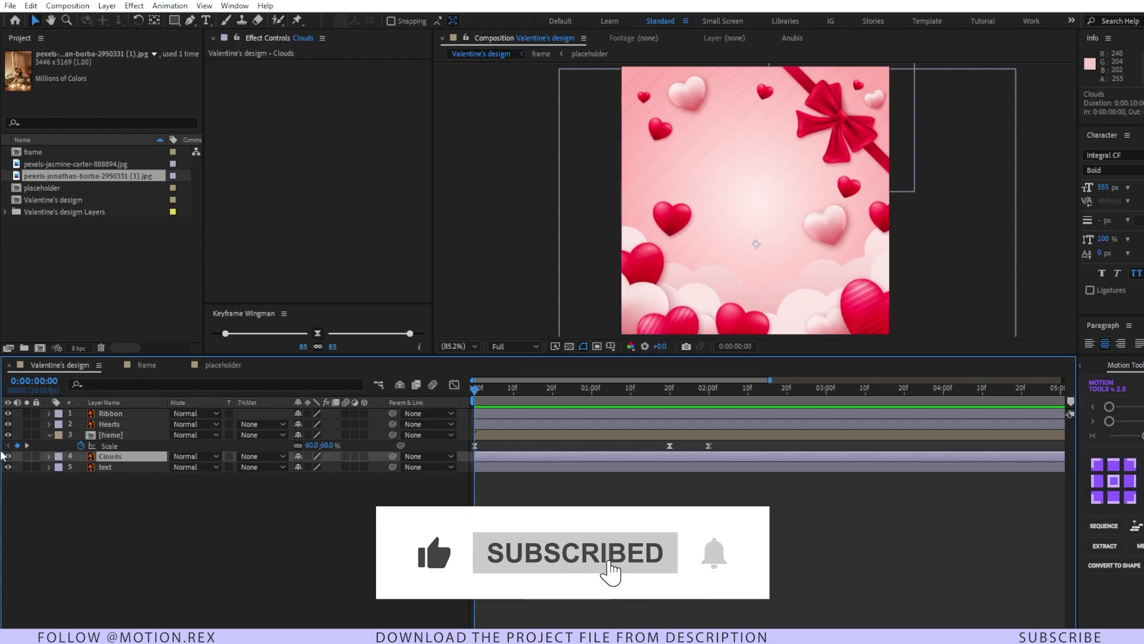
click(27, 456)
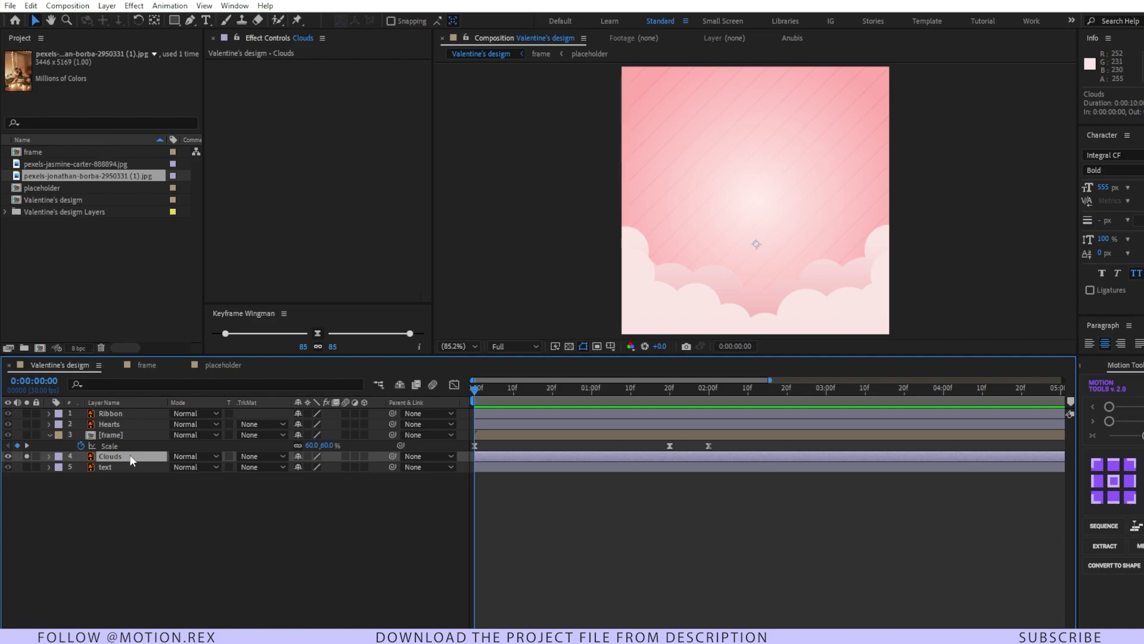
key(p)
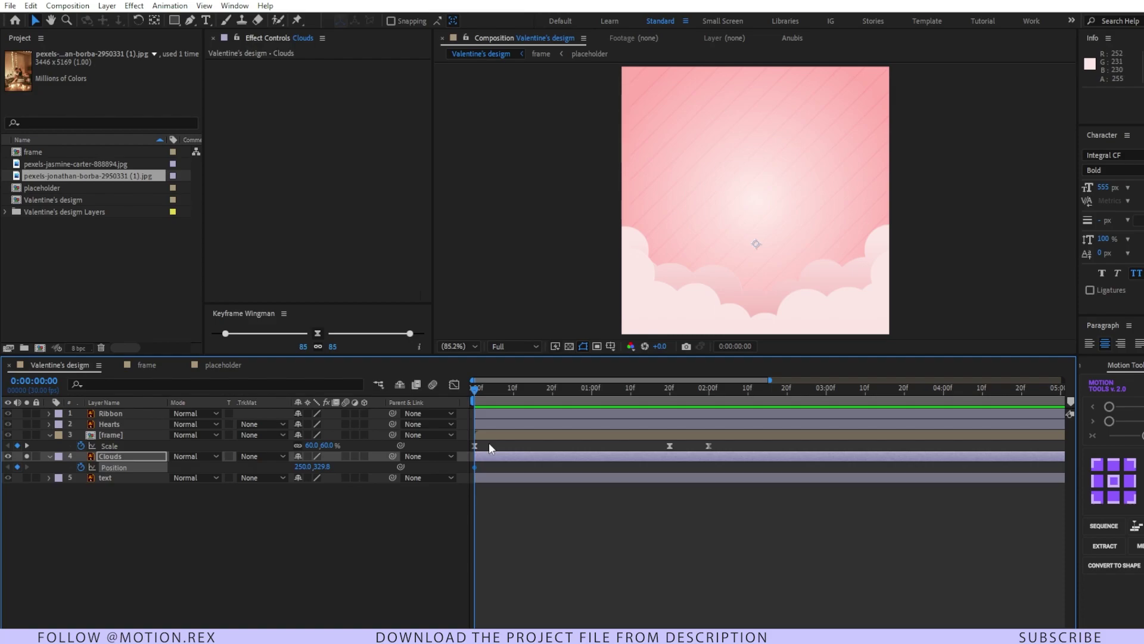
key(shift+Page_Down)
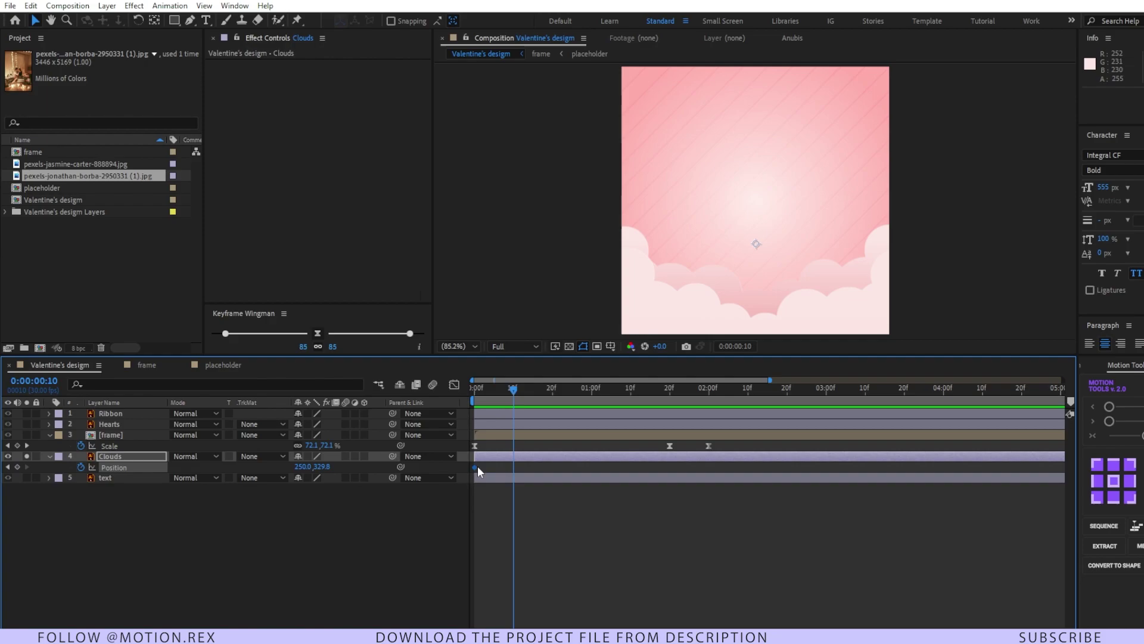
drag(475, 467, 513, 467)
key(Home)
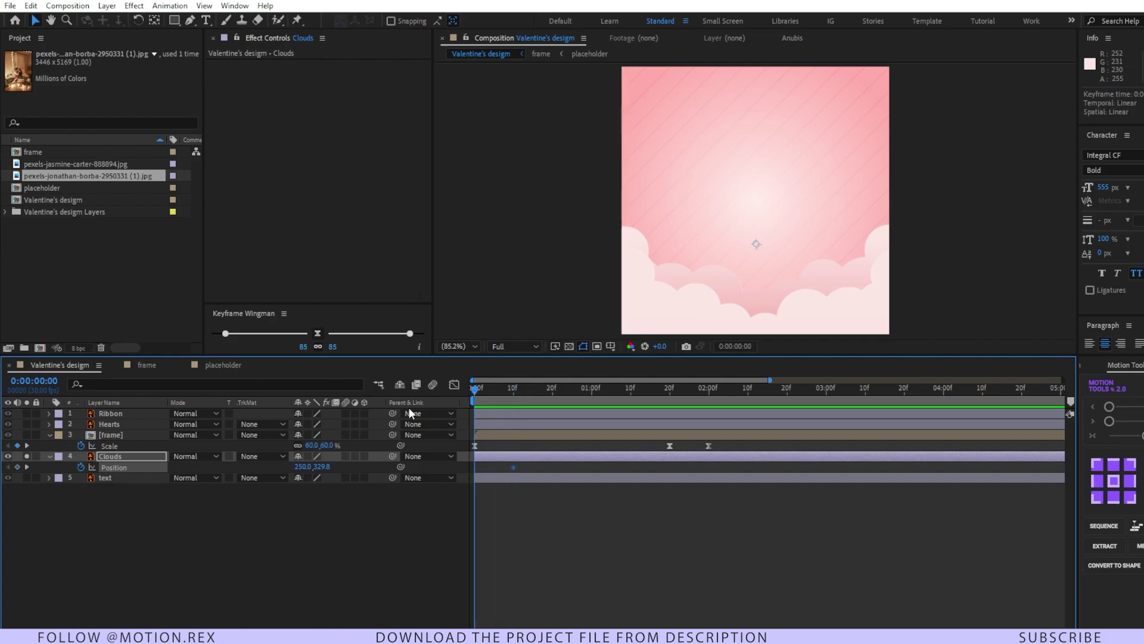
drag(321, 467, 661, 451)
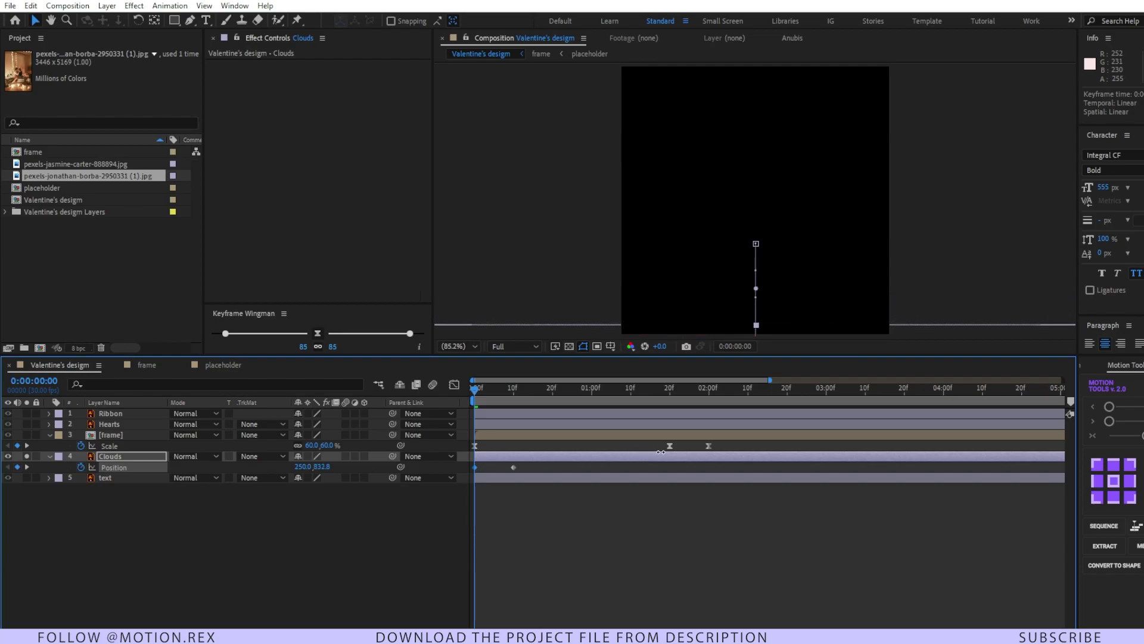
click(154, 457)
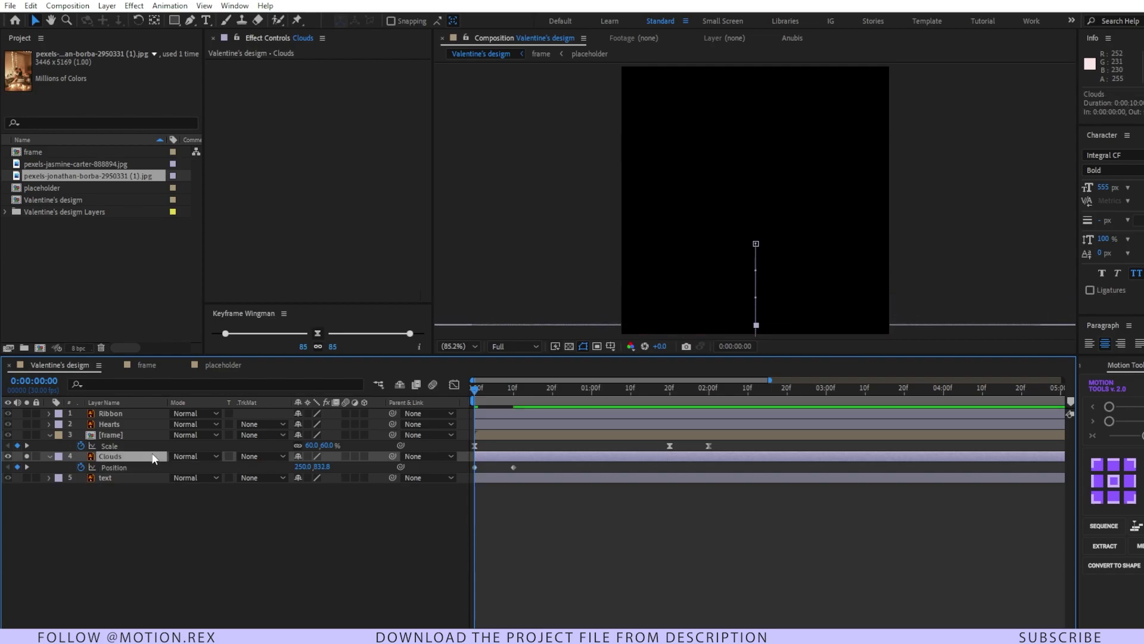
- Fade Clouds in from 0% opacity over 10 frames and Easy Ease all its keyframes
key(alt+shift+t)
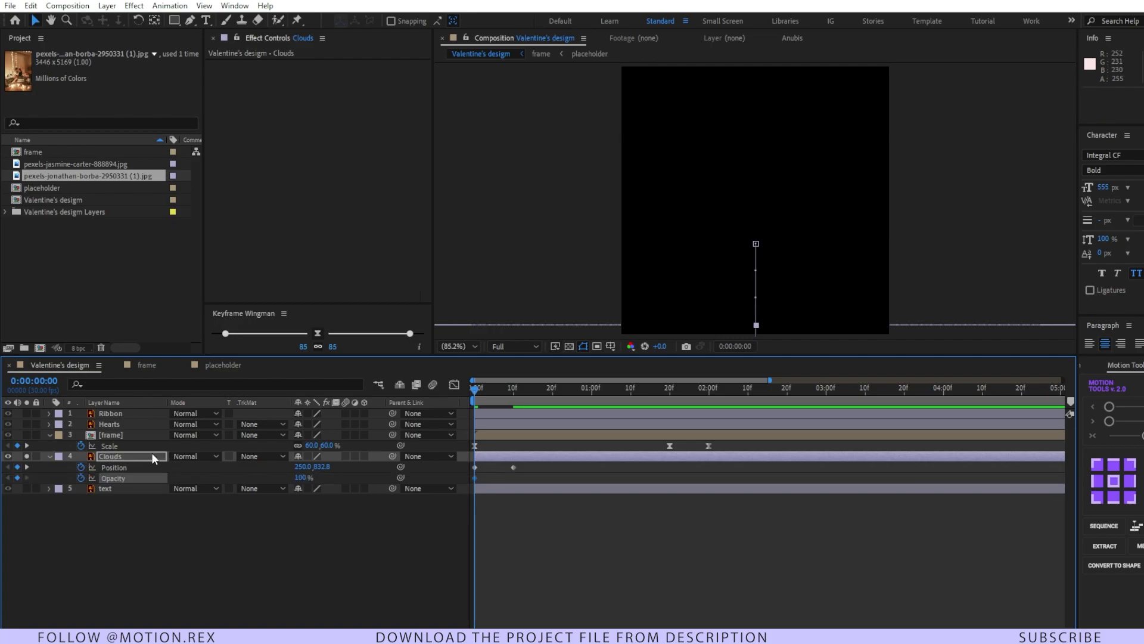
drag(475, 477, 516, 485)
click(302, 476)
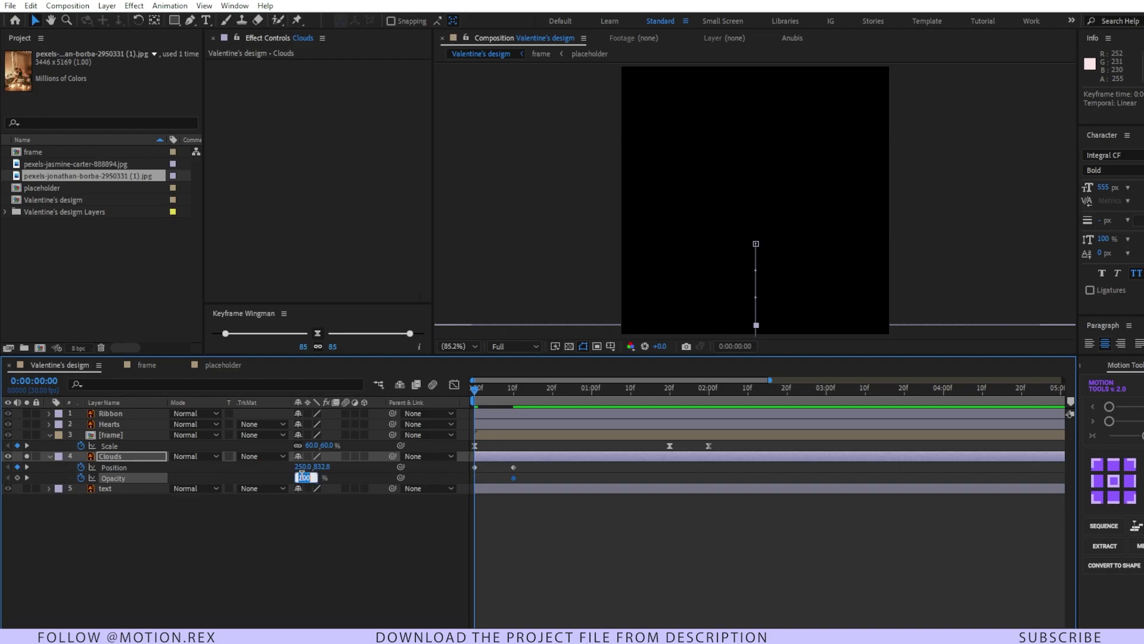
text(0)
key(Return)
key(space)
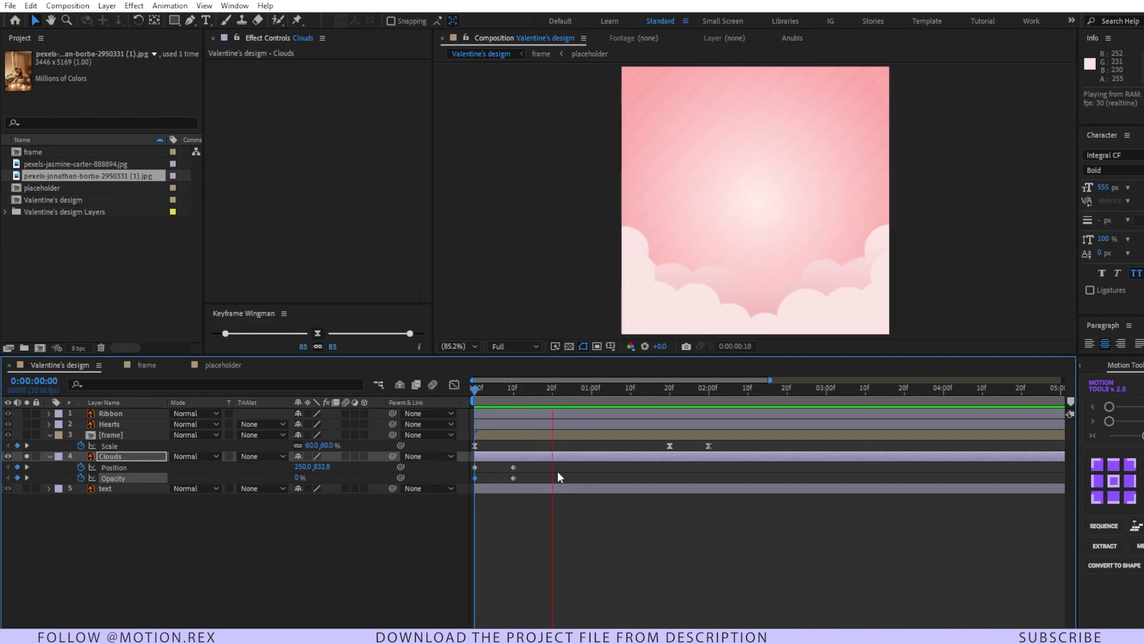
click(524, 468)
drag(526, 463, 463, 488)
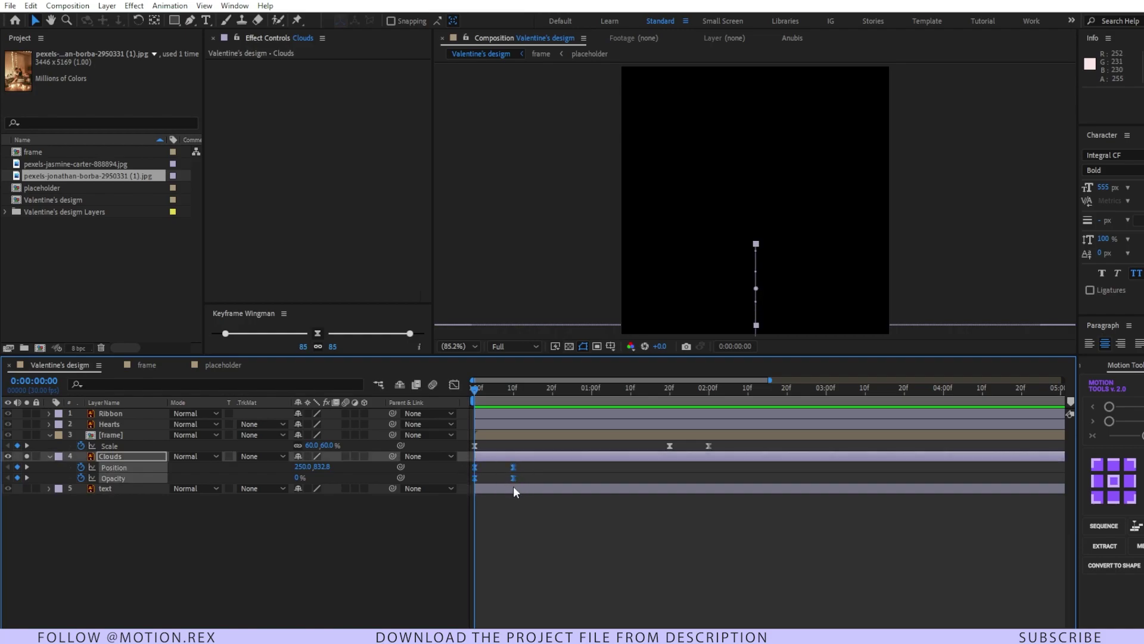
key(F9)
- Preview the eased clouds and trim the Hearts layer to begin at 0:00:02:00
click(506, 515)
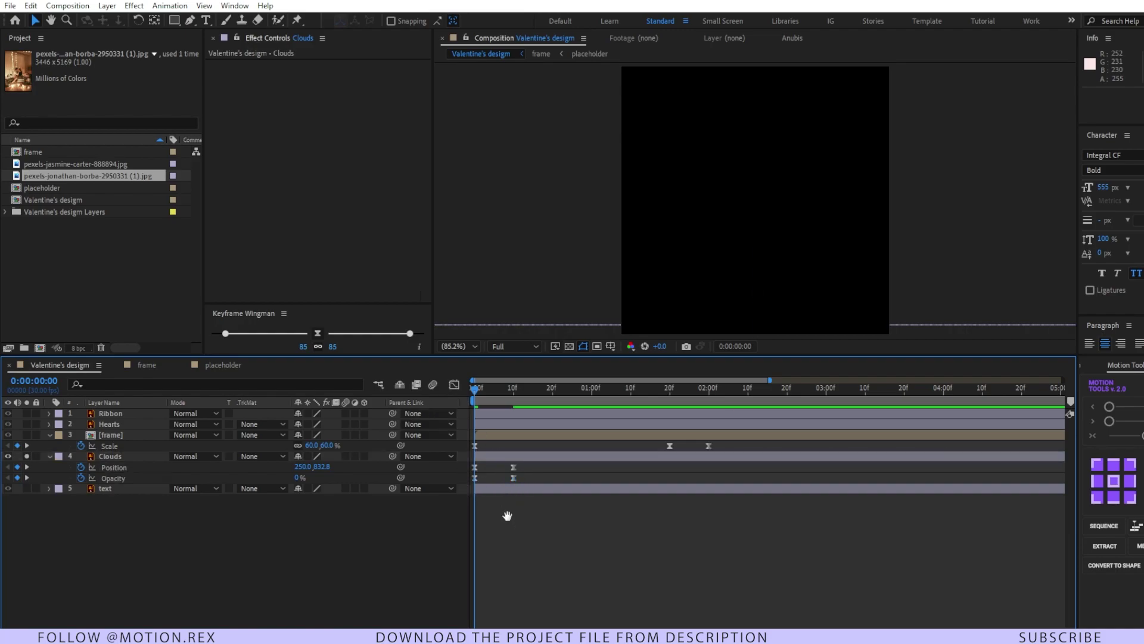
key(space)
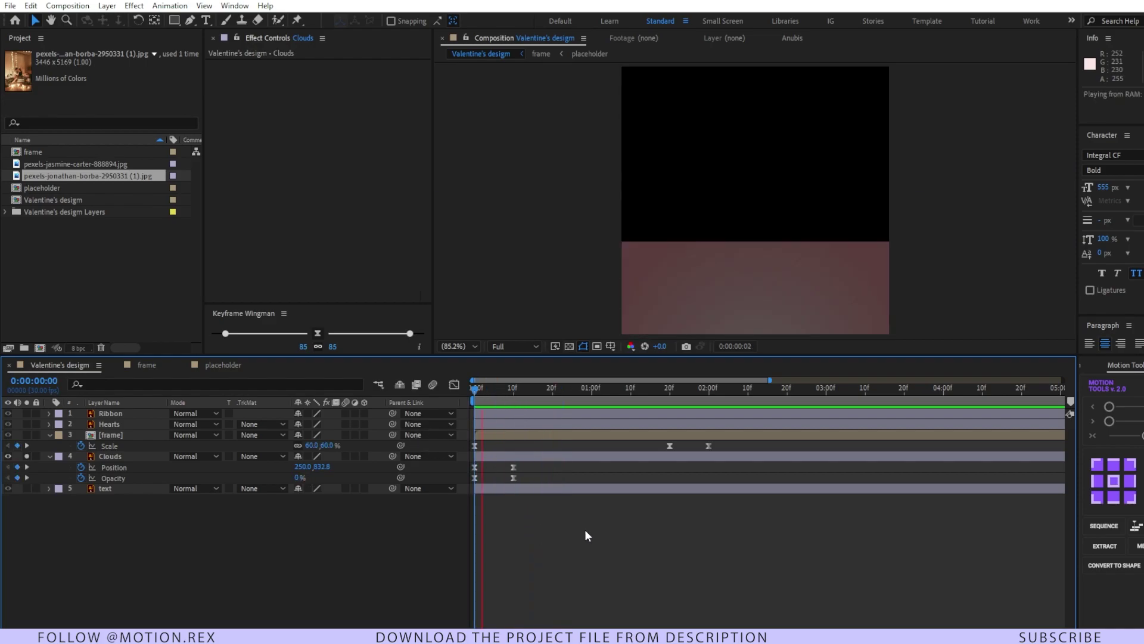
key(KP_4)
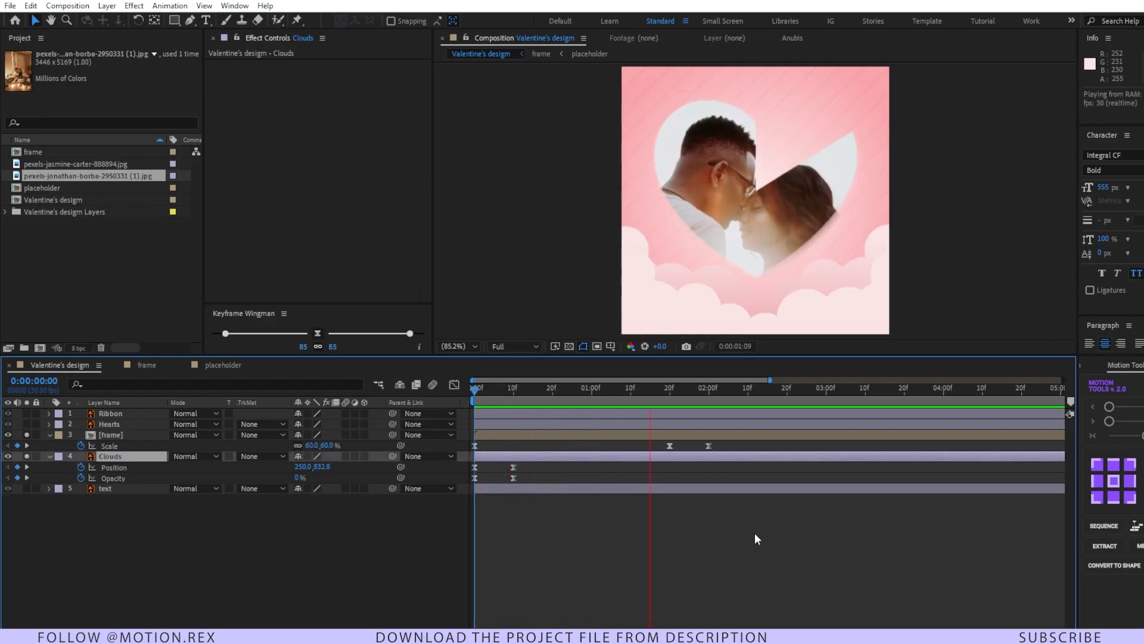
key(KP_2)
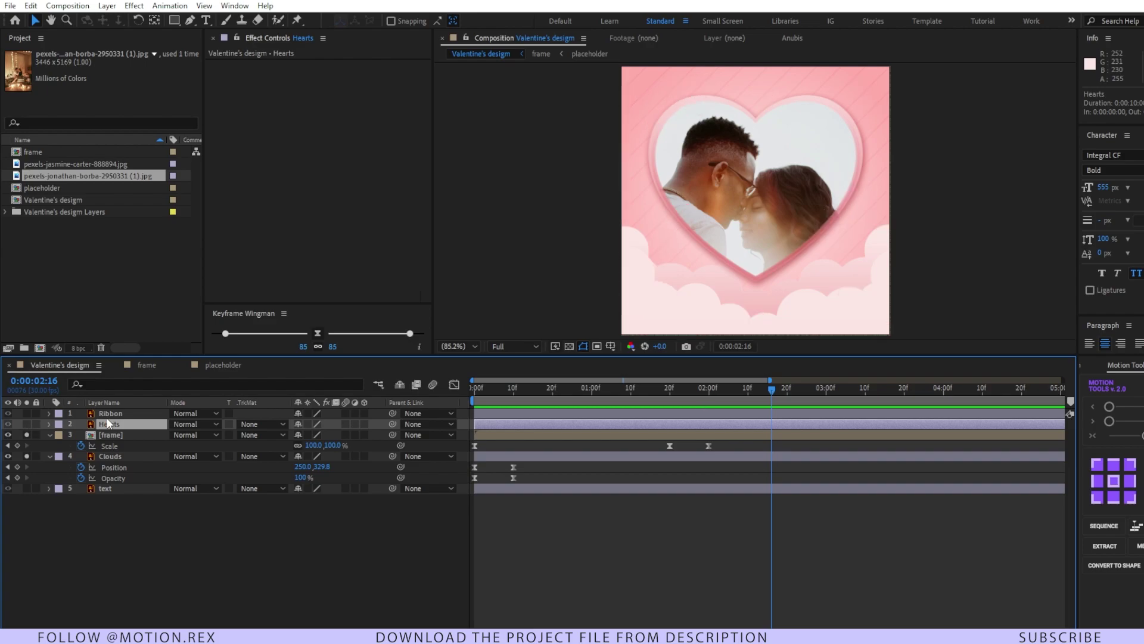
click(27, 424)
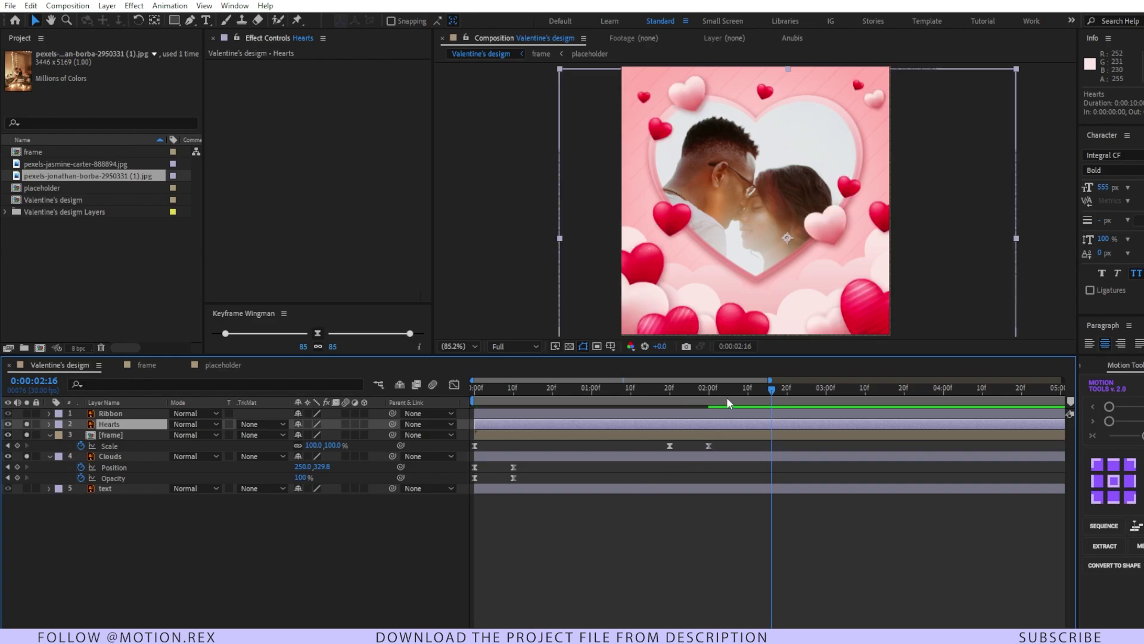
drag(475, 424, 710, 425)
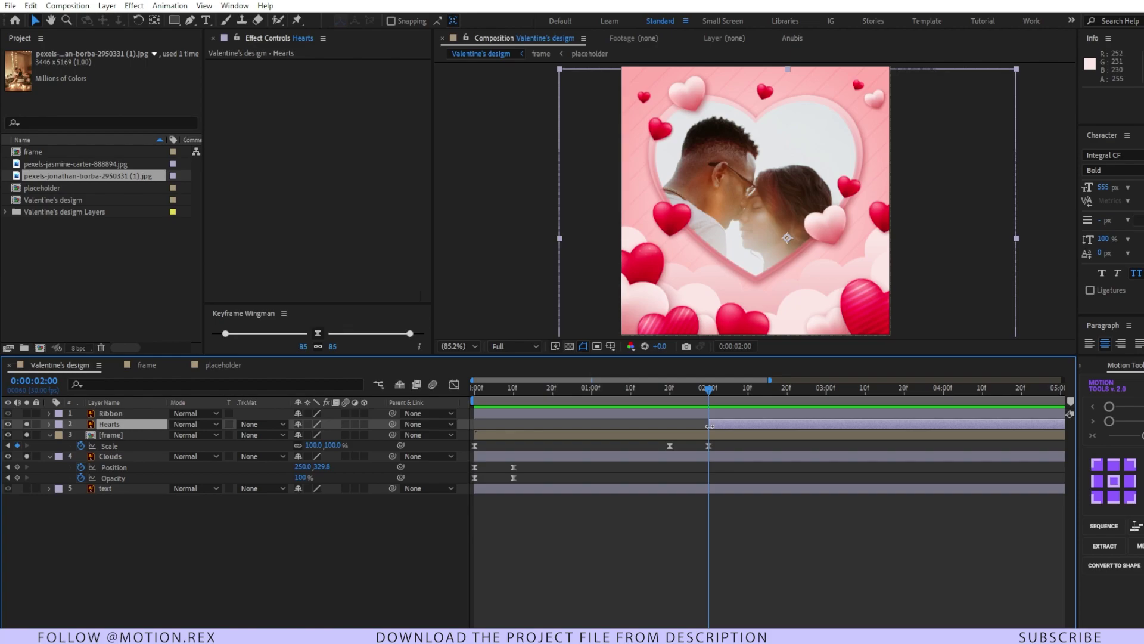
- Add Position and Opacity keyframes on Hearts and slide them later in the timeline
key(alt+shift+p)
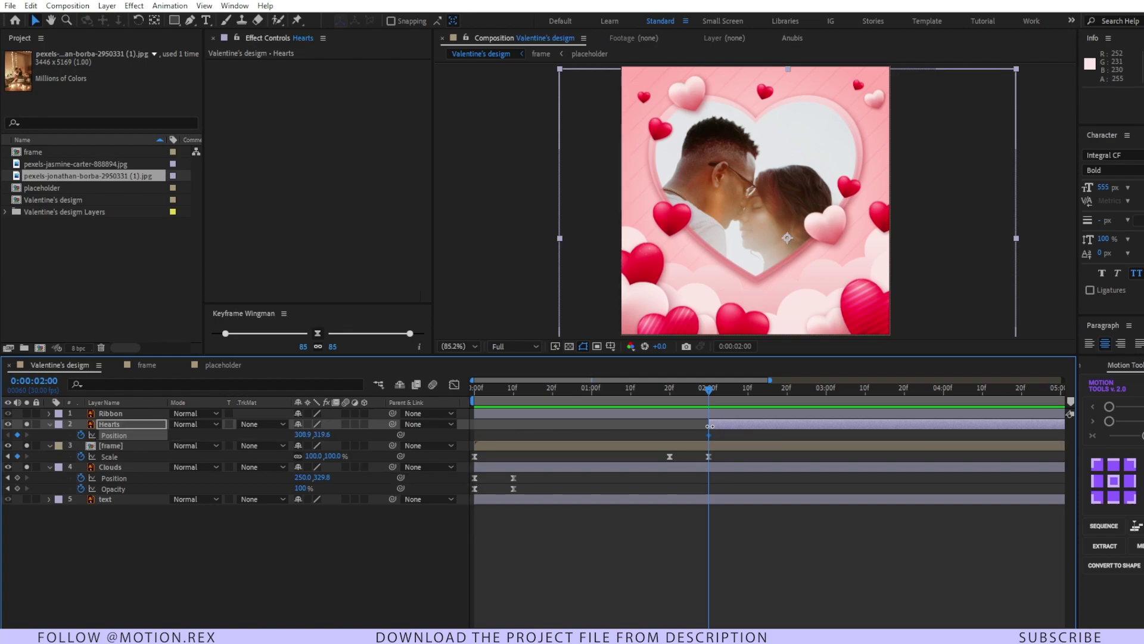
key(alt+shift+t)
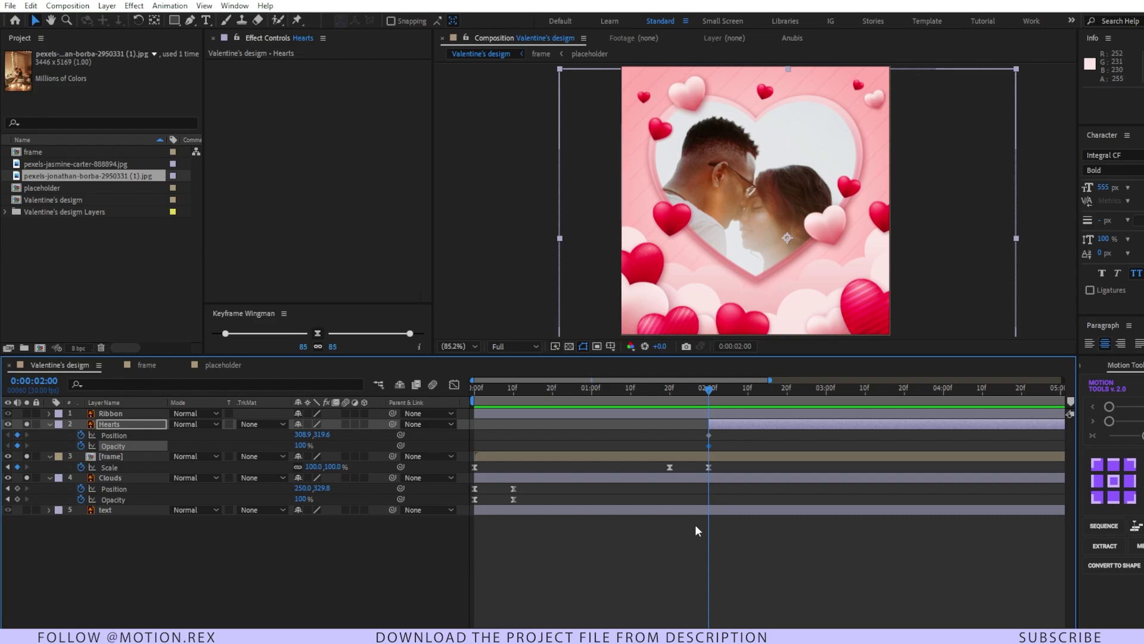
shift+click(710, 434)
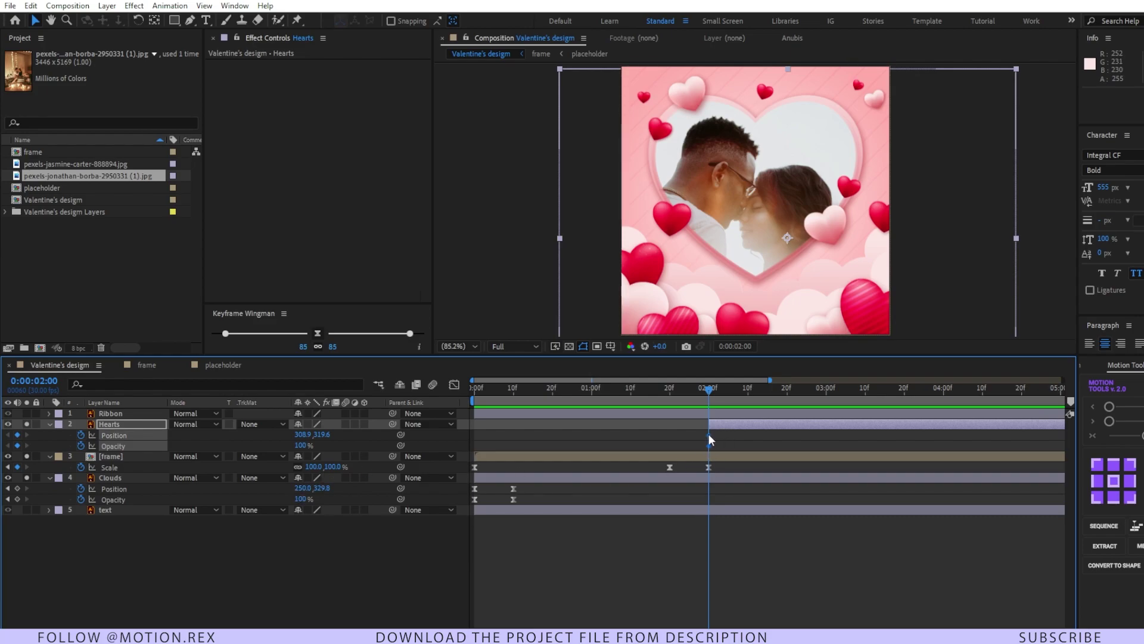
drag(709, 434, 856, 438)
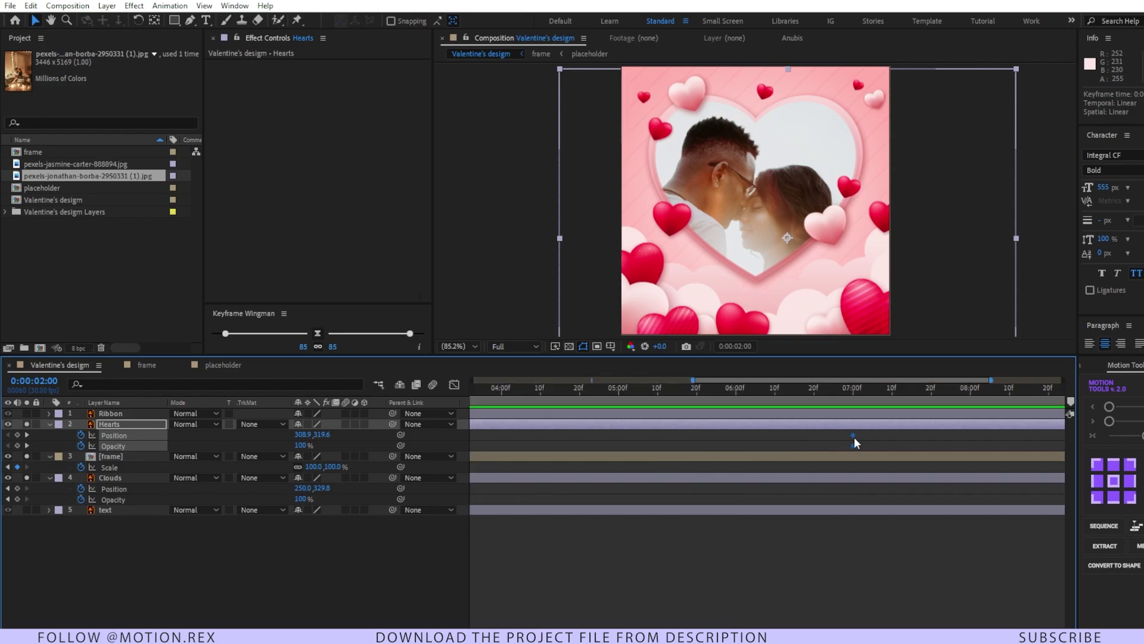
key(semicolon)
key(F2)
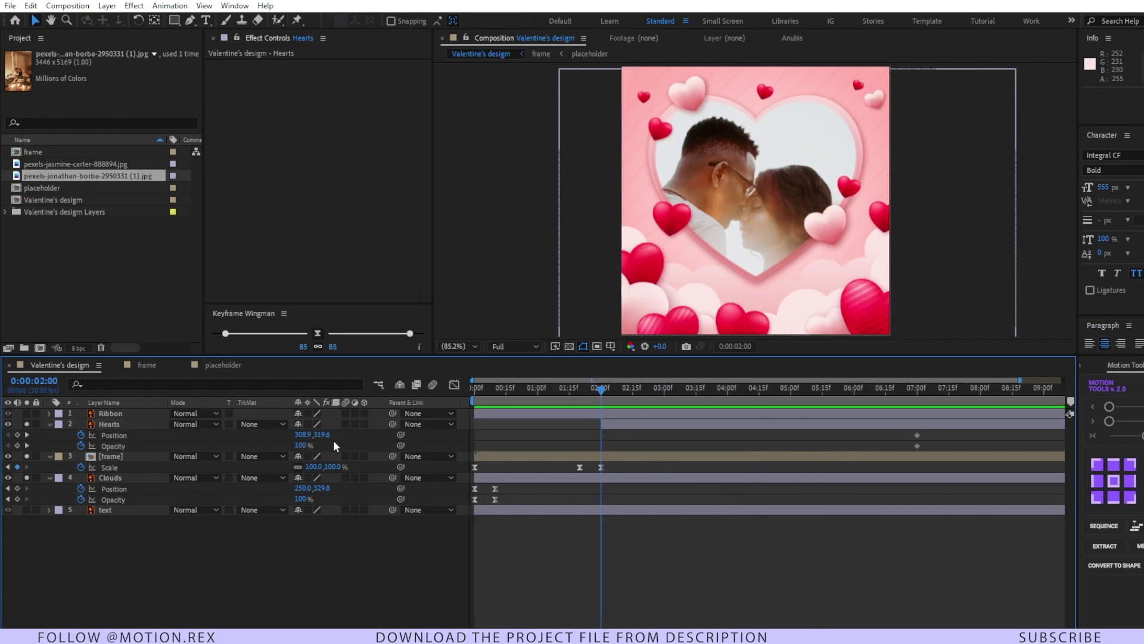
- At 2:00 set Hearts to Y 792.6 and 0% opacity, reaching full opacity at 4:16
drag(322, 437, 643, 410)
click(305, 446)
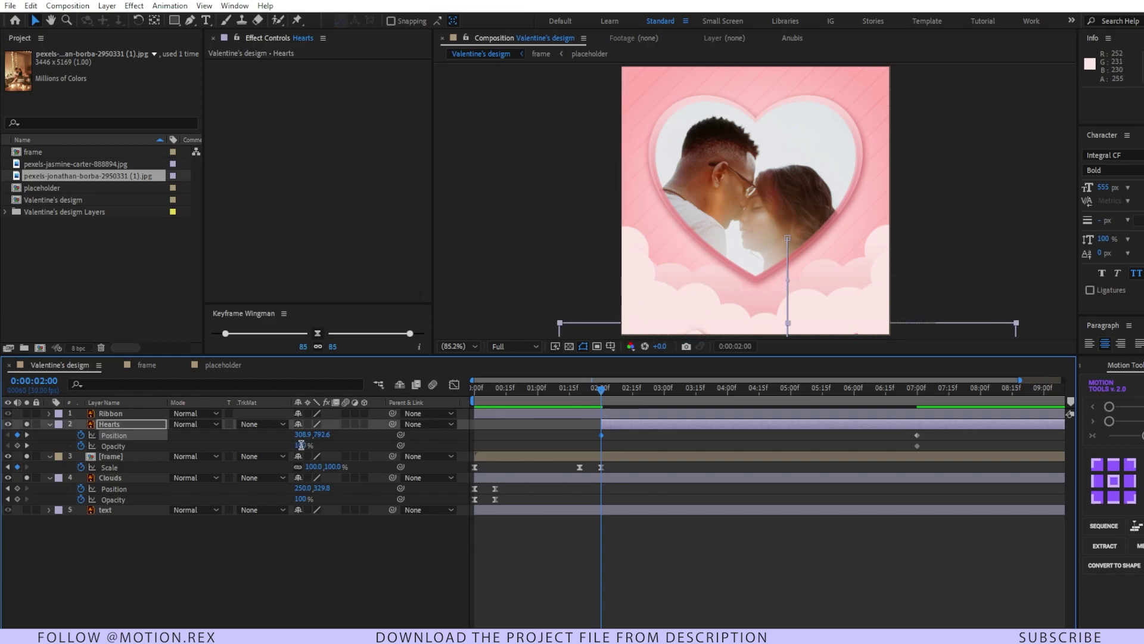
text(0)
key(Return)
click(600, 555)
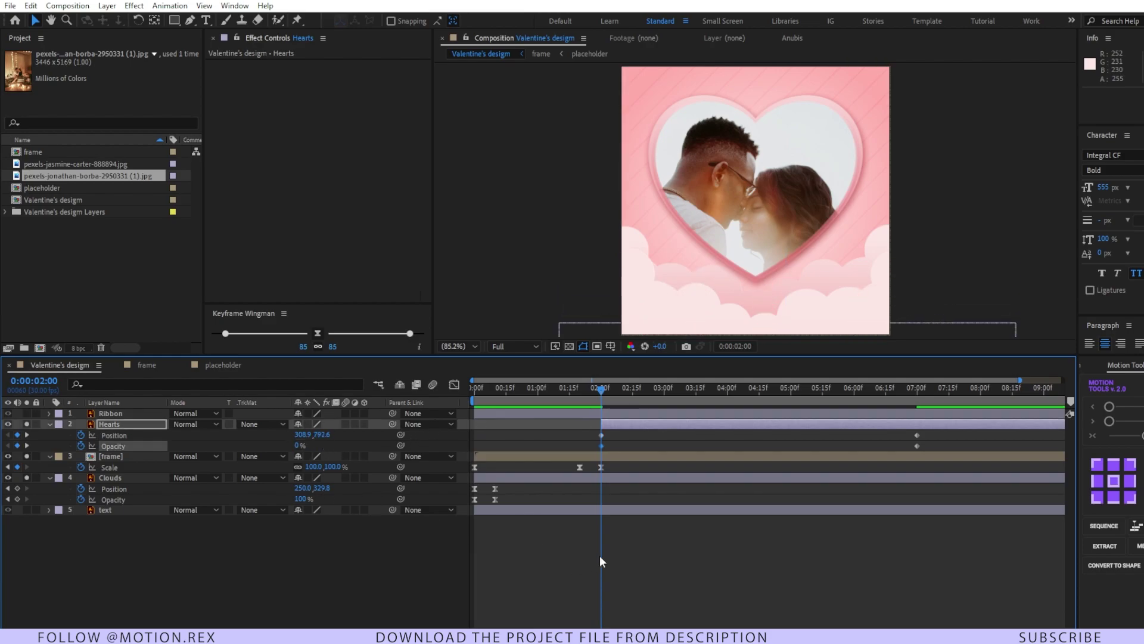
key(space)
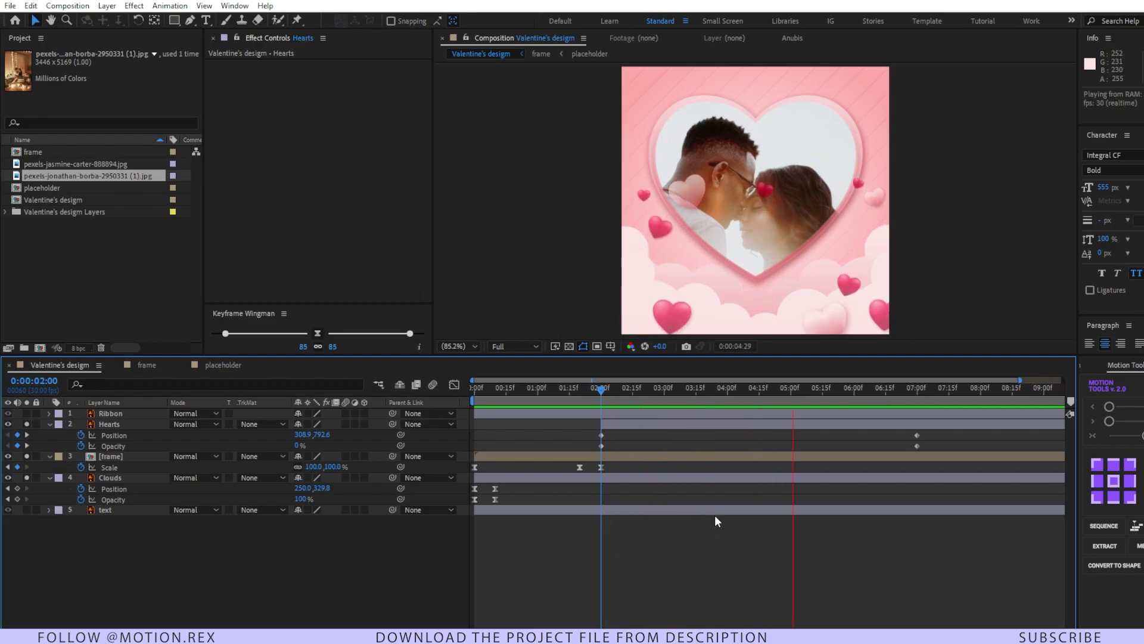
drag(916, 446, 761, 446)
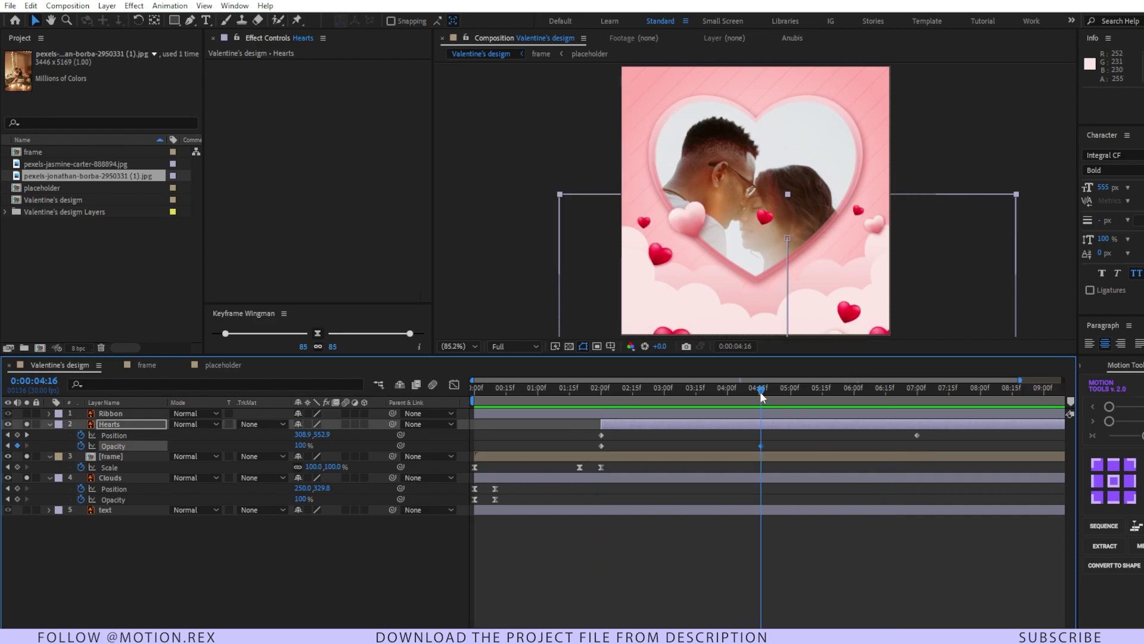
- Trim the soloed Ribbon layer to start at the current time and apply CC Page Turn
click(635, 414)
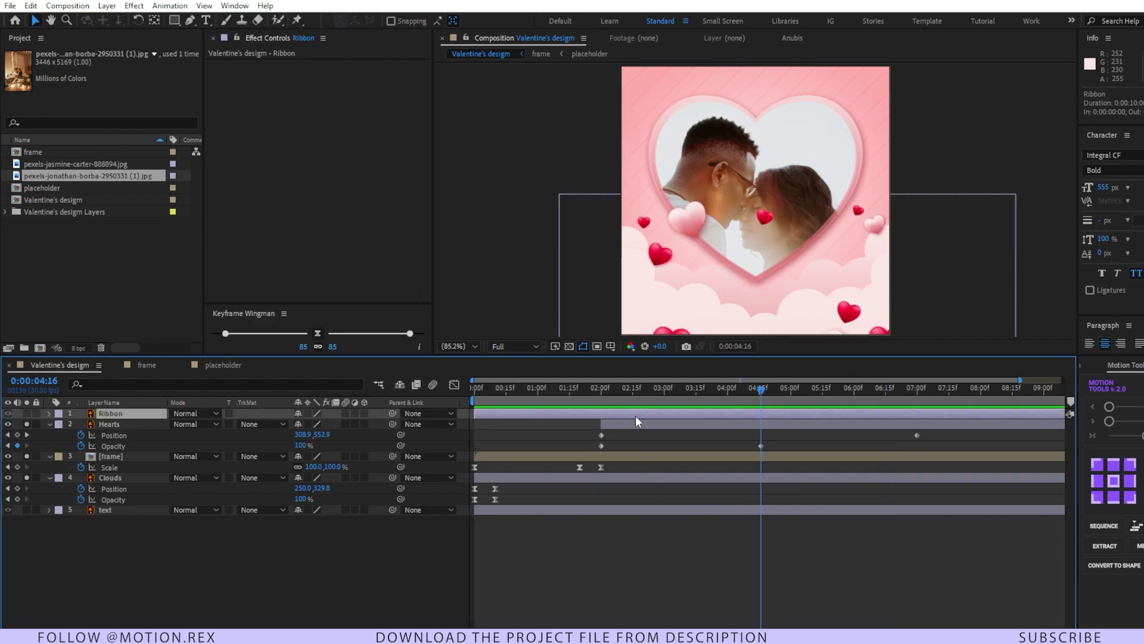
click(27, 413)
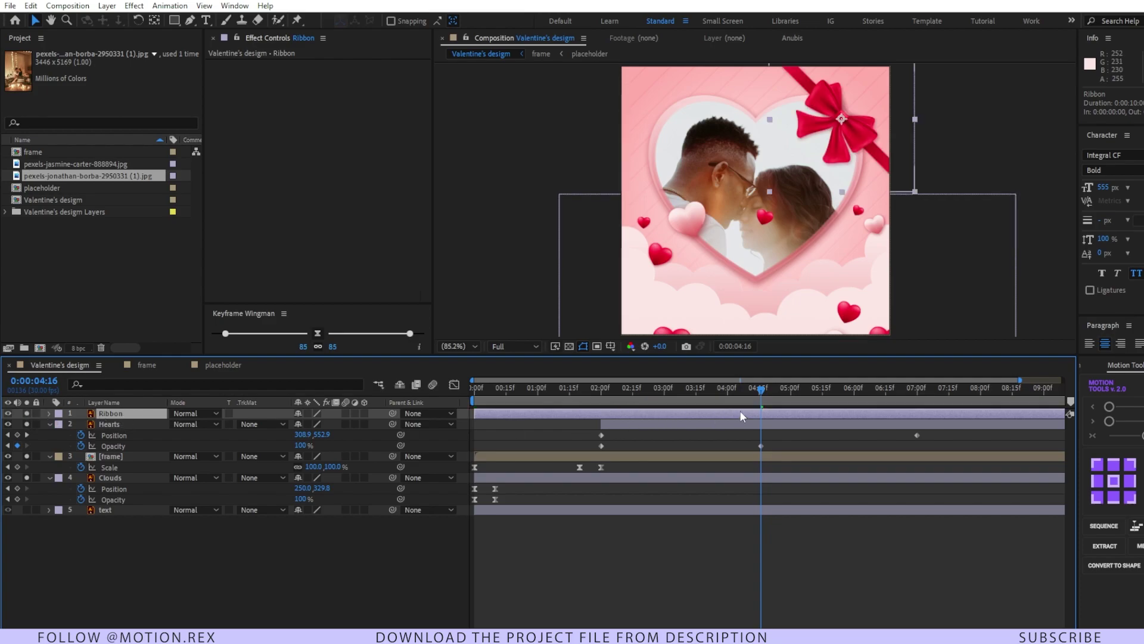
key(alt+bracketleft)
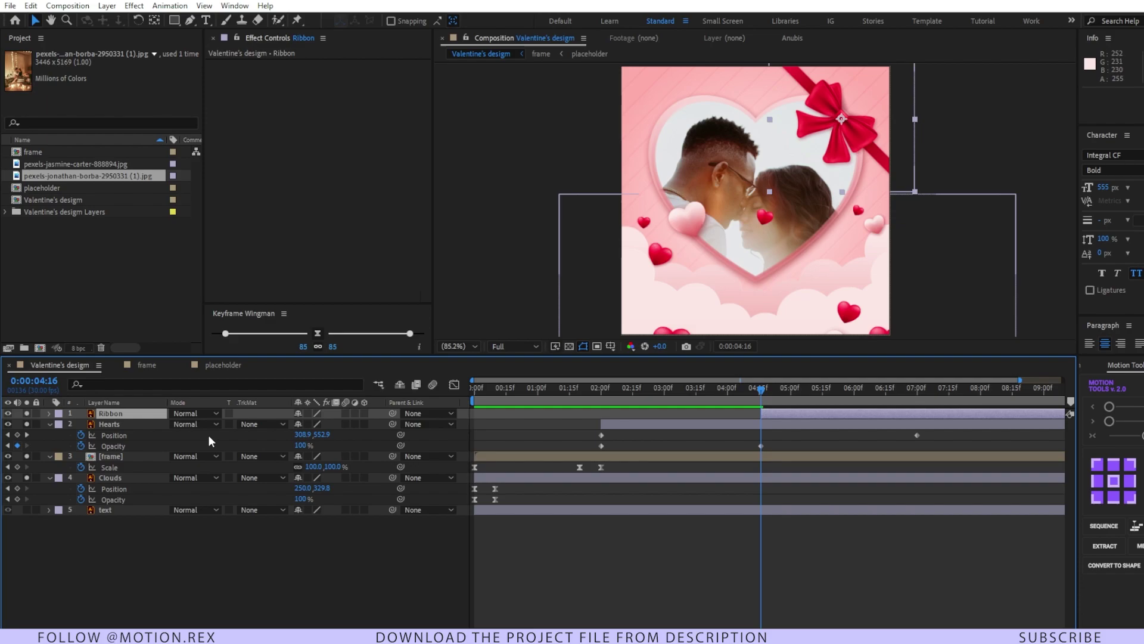
key(ctrl+space)
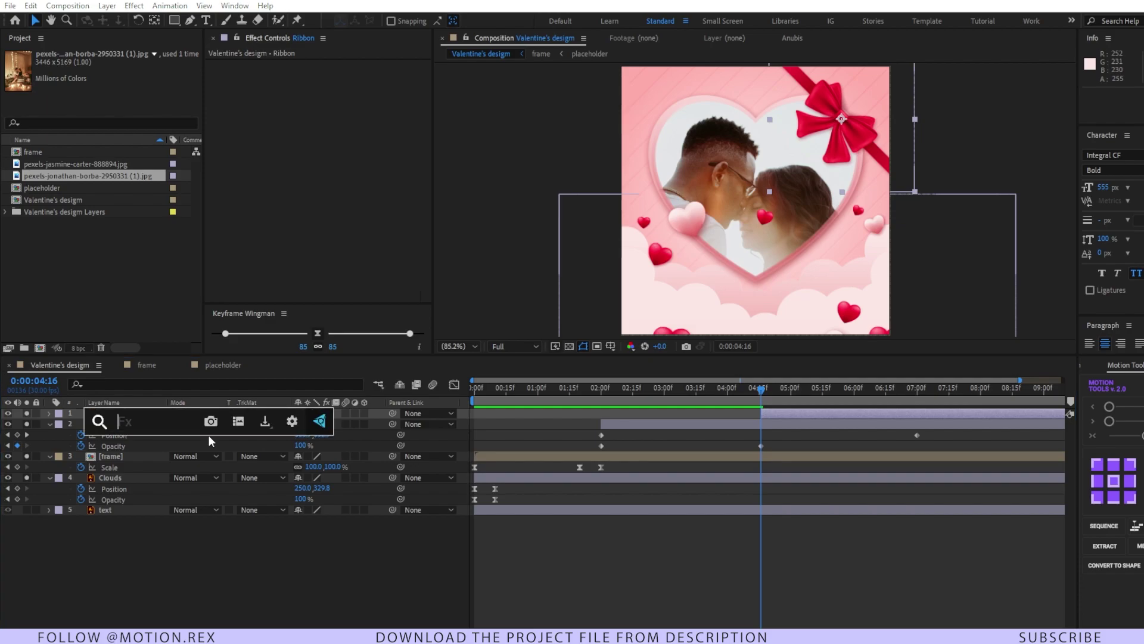
text(cc pag)
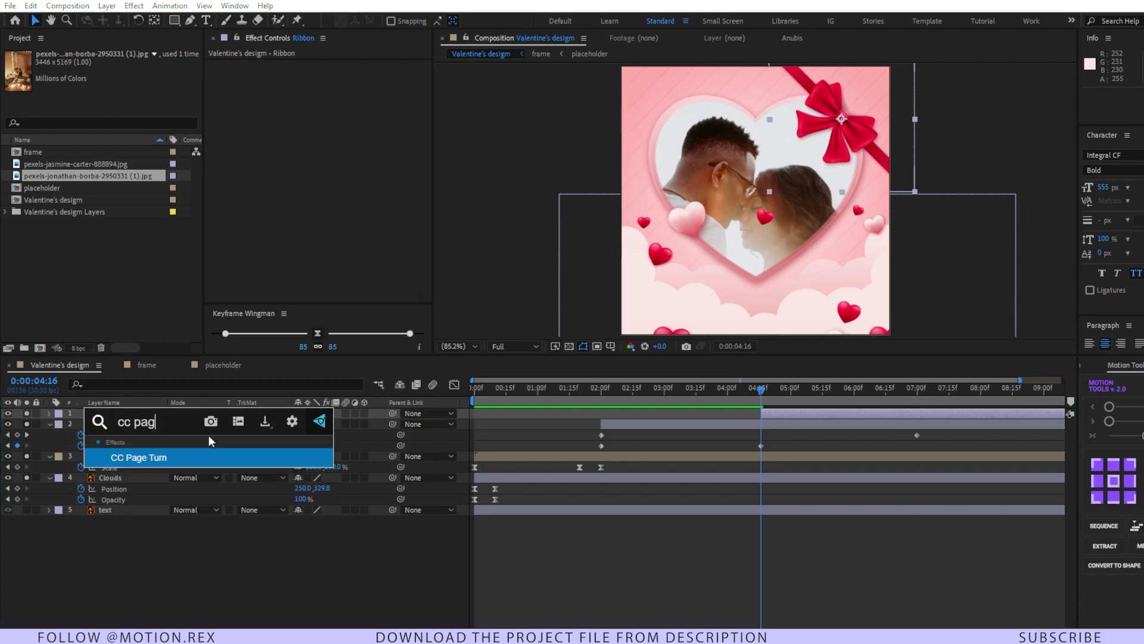
key(Return)
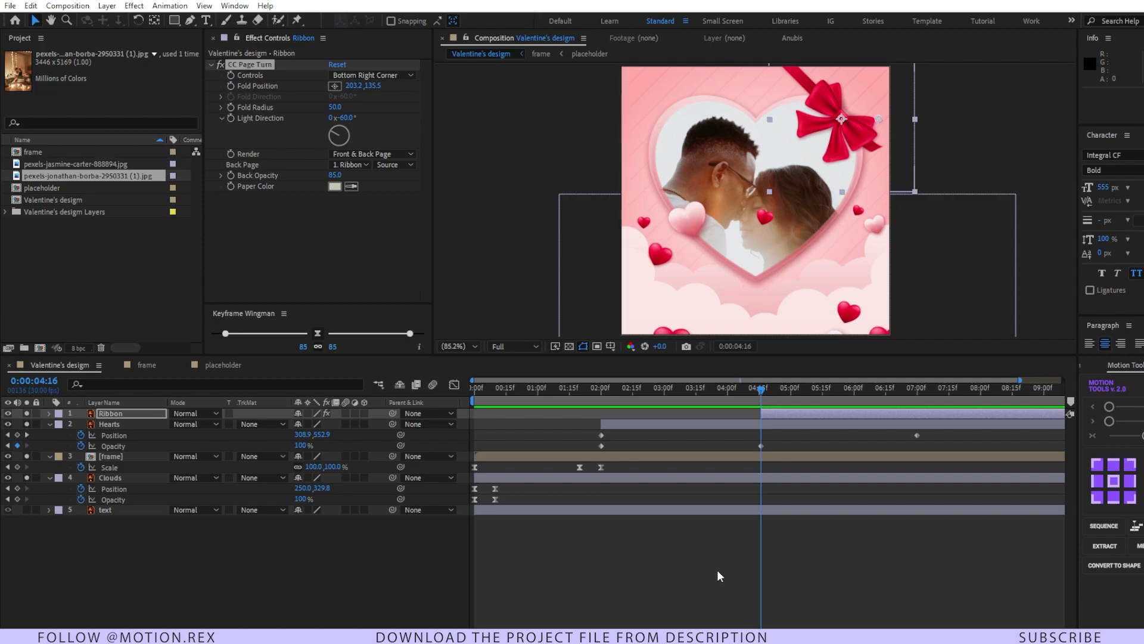
- Place the fold at the ribbon's right edge and keyframe Fold Position, moving the key to 7:00
drag(878, 119, 918, 190)
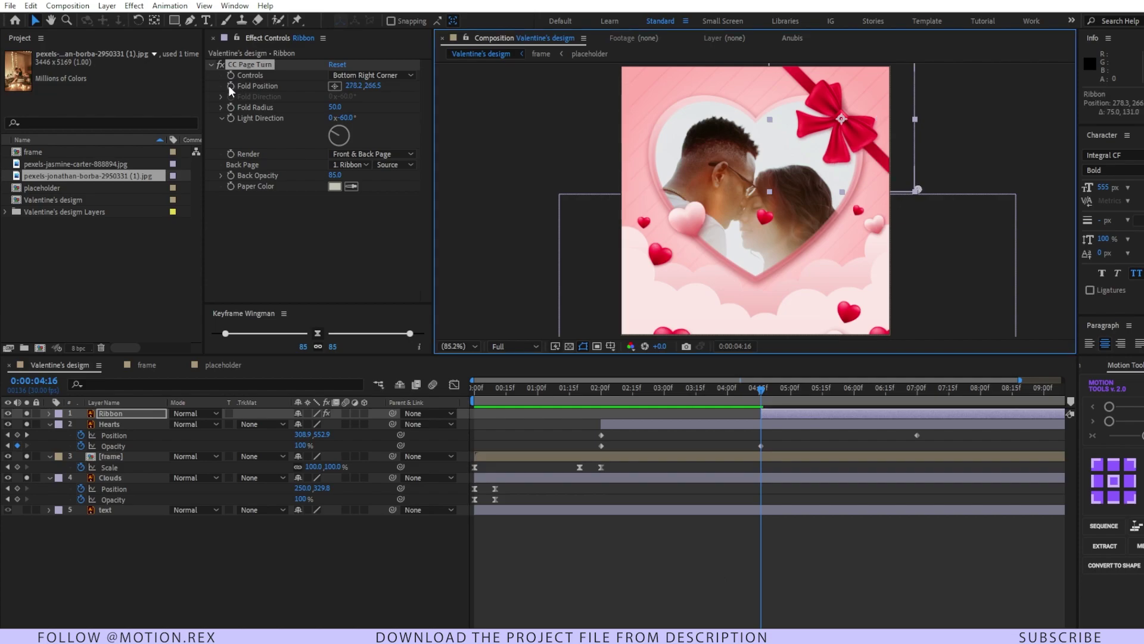
click(230, 86)
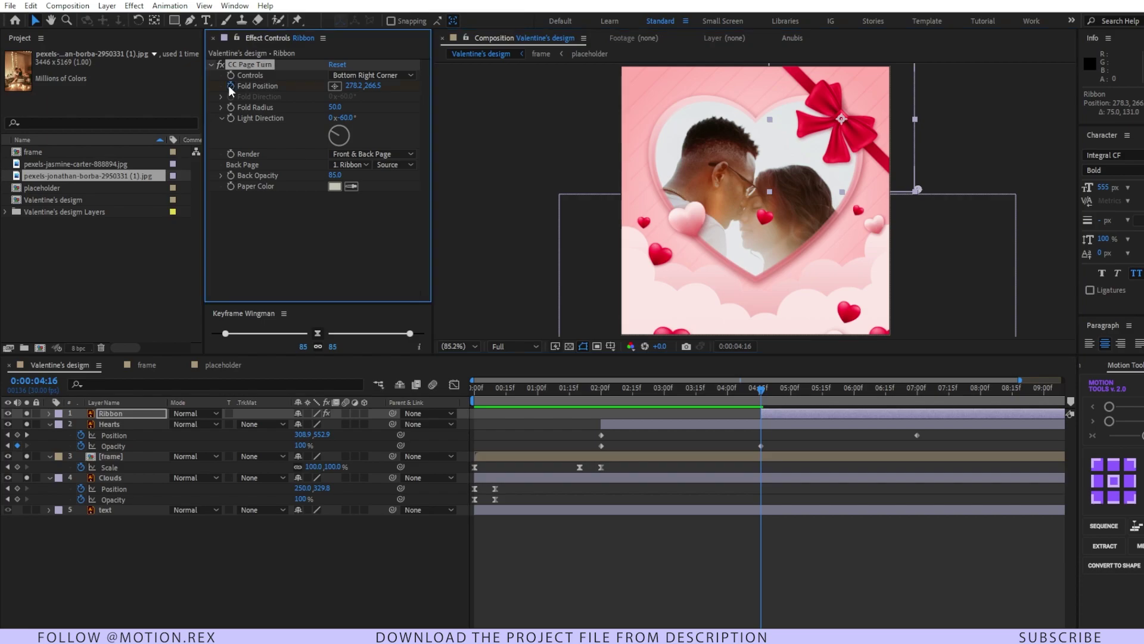
click(775, 410)
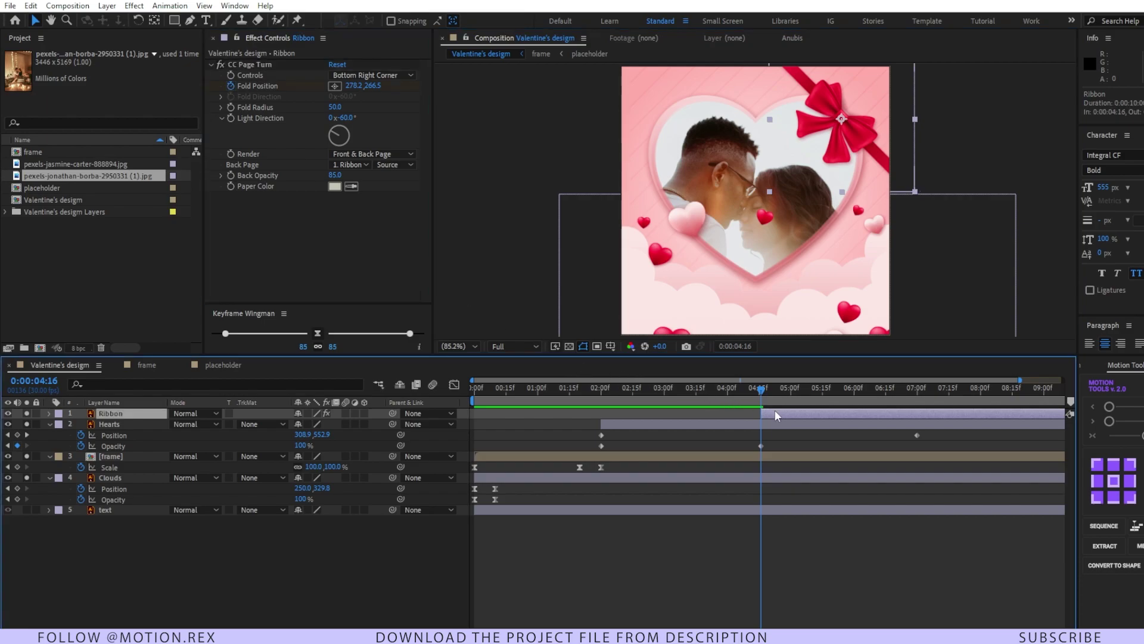
key(u)
drag(760, 436, 918, 438)
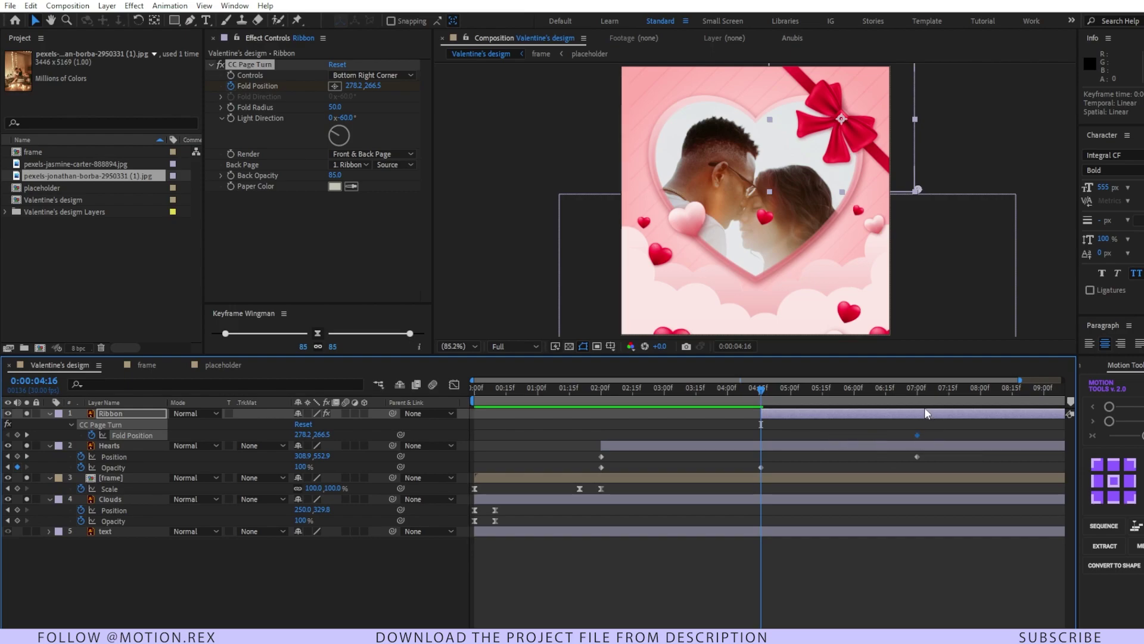
- Drag the fold handle up toward the bow and fully off the card for the other keyframe
drag(919, 190, 689, 27)
key(comma)
key(comma)
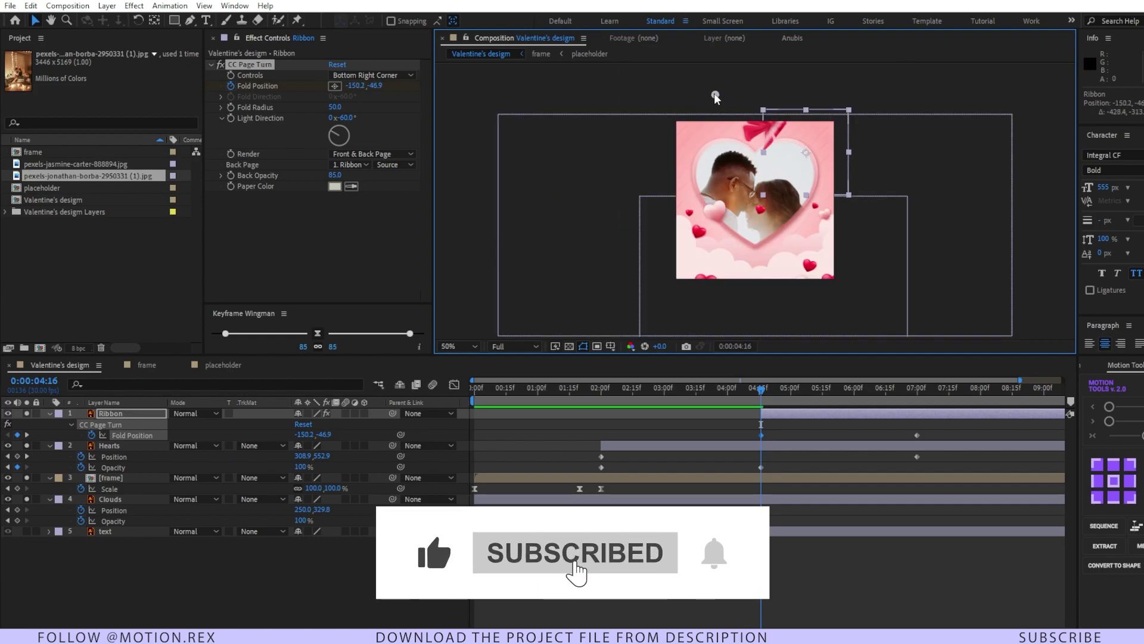
drag(716, 95, 677, 55)
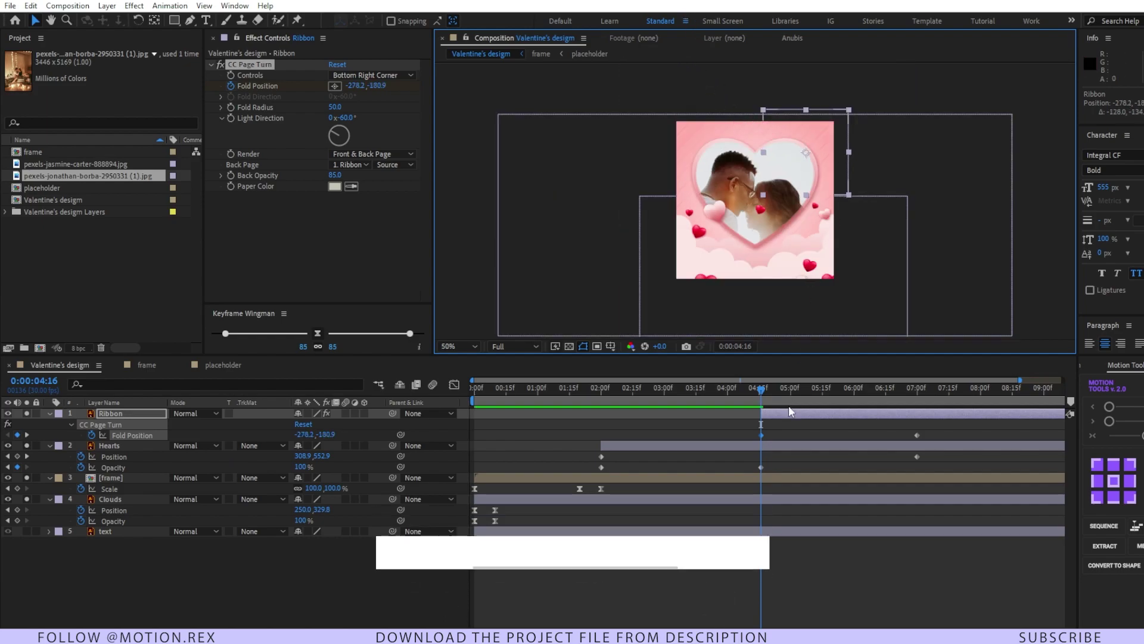
key(space)
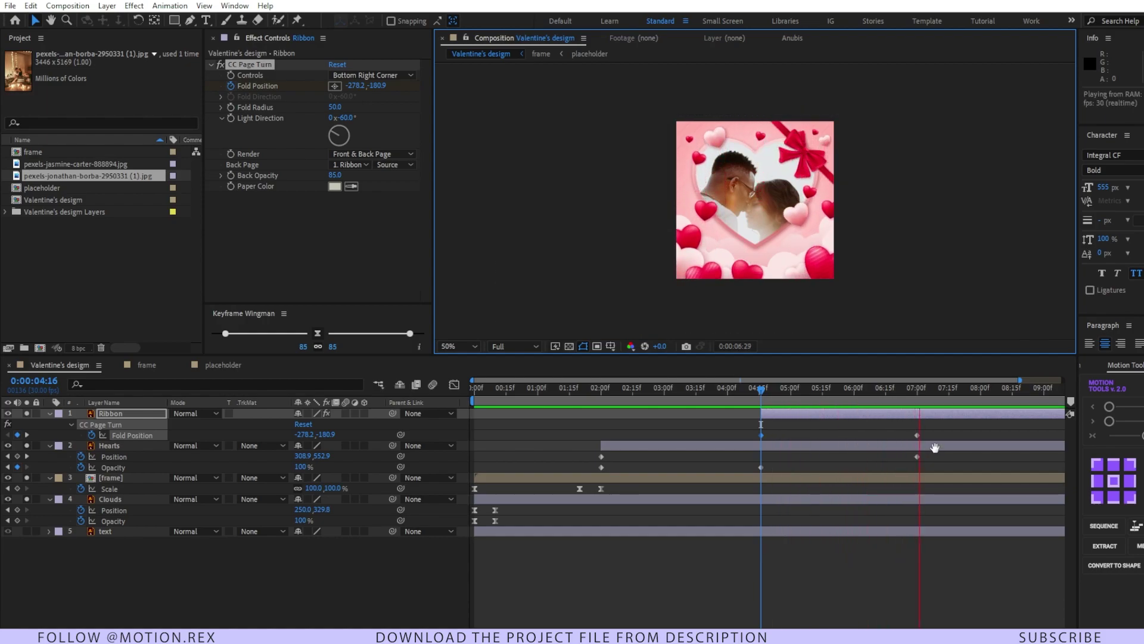
click(921, 394)
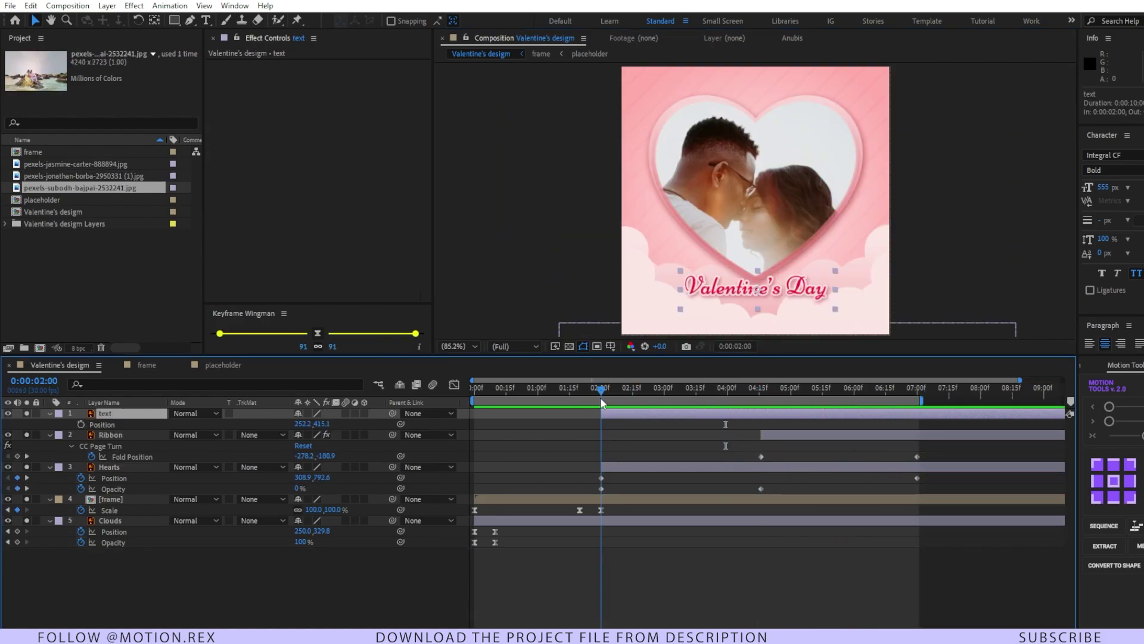
drag(599, 397, 653, 401)
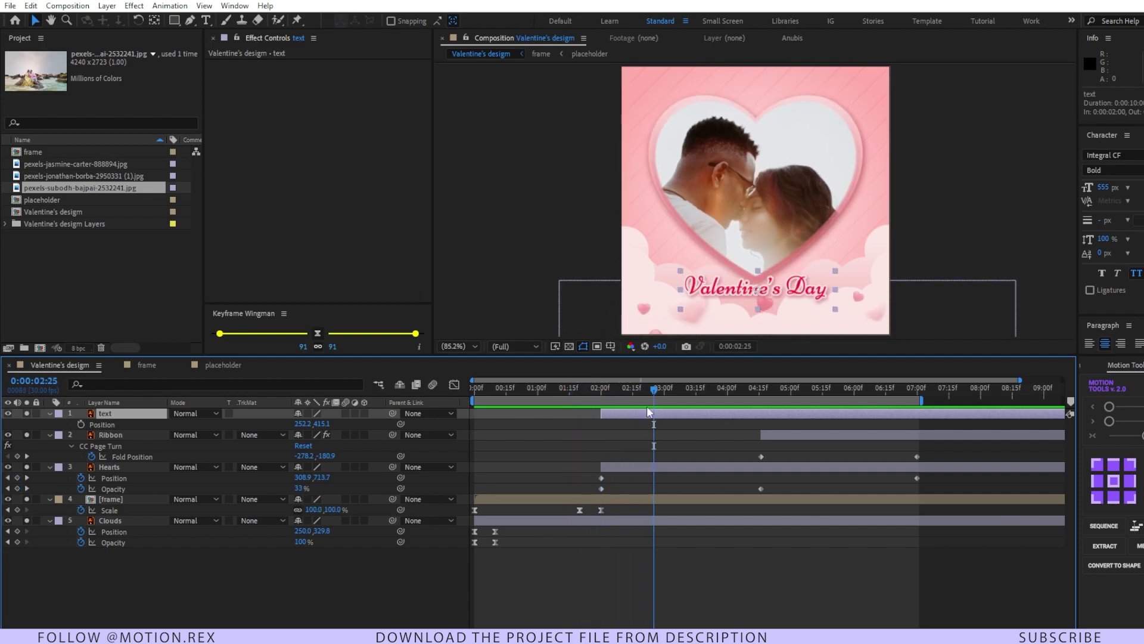
- At 2:00 draw a rectangular mask around the Valentine's Day title and keyframe Mask Path
drag(647, 393, 599, 406)
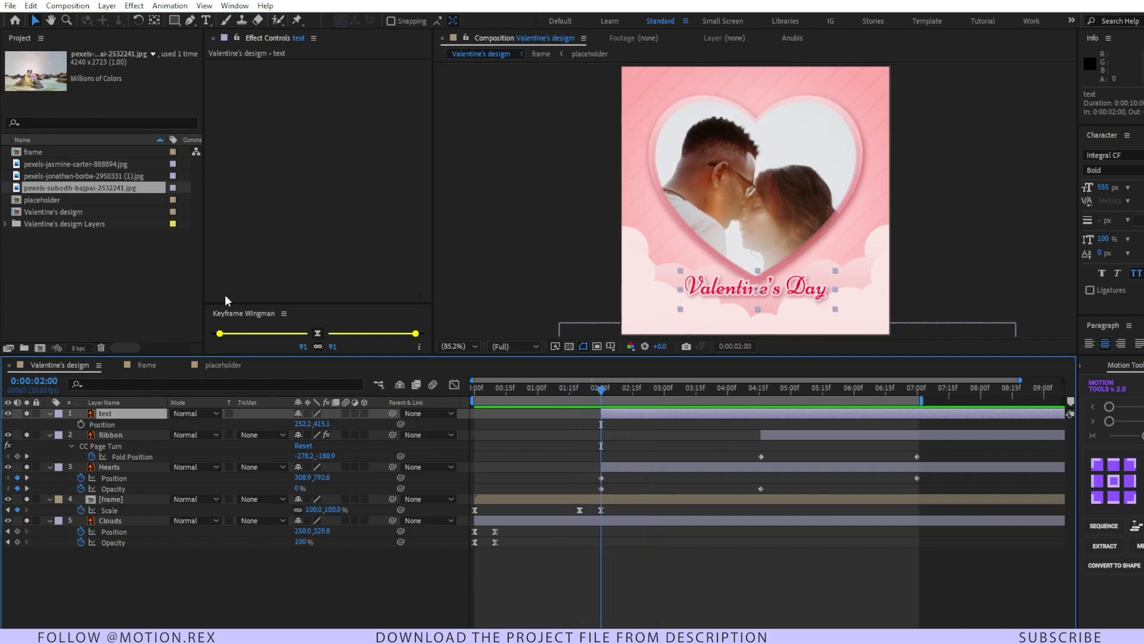
click(174, 20)
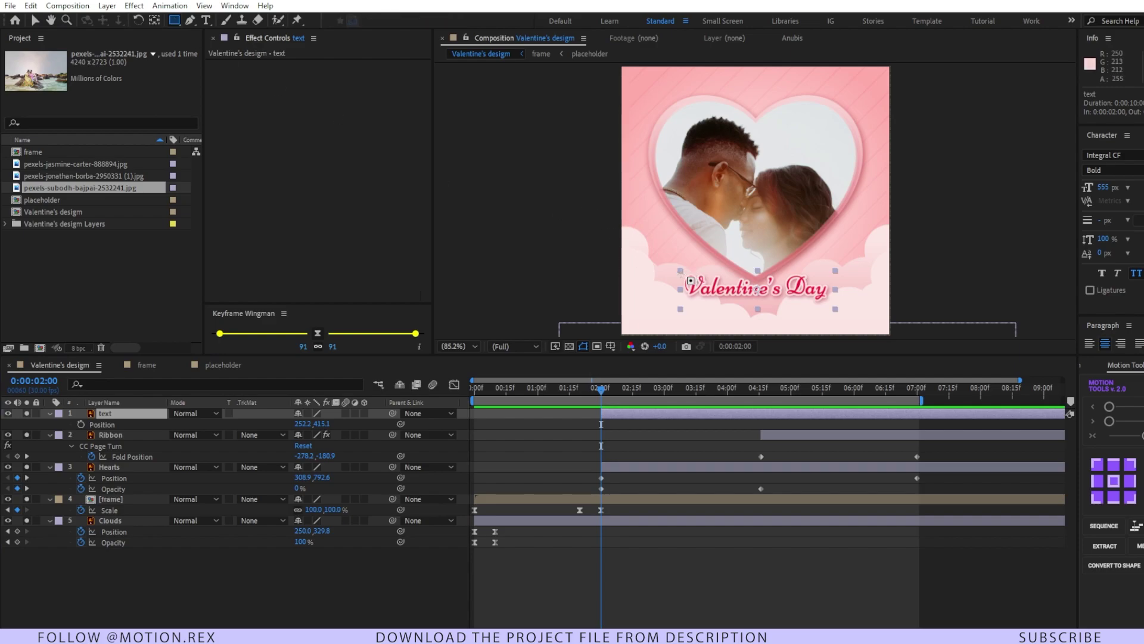
drag(680, 272, 835, 303)
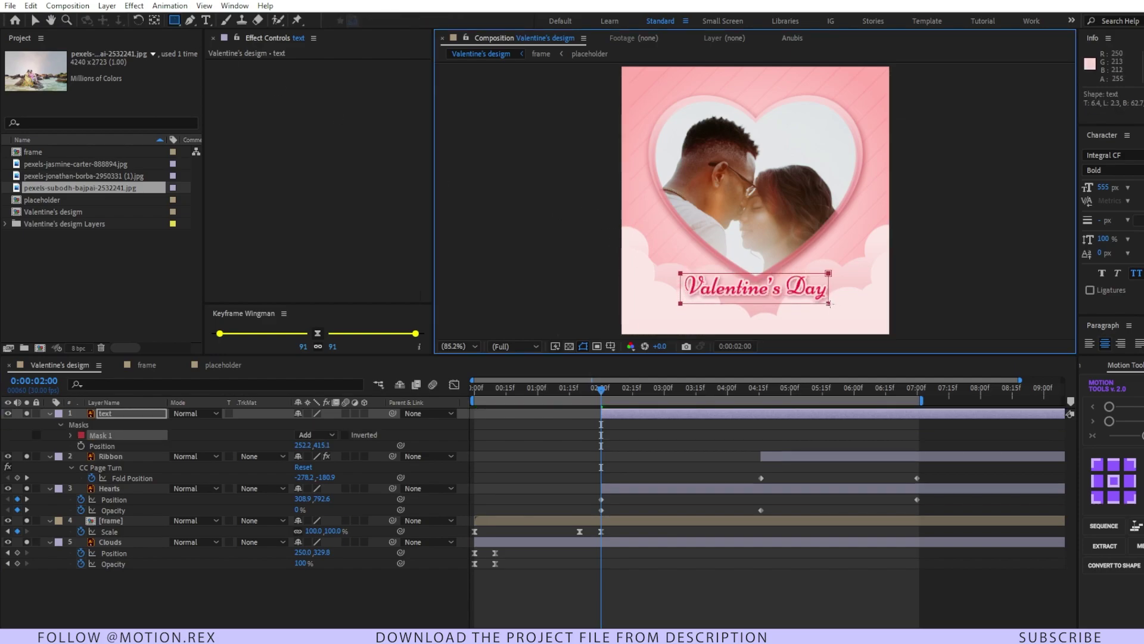
click(71, 435)
click(92, 446)
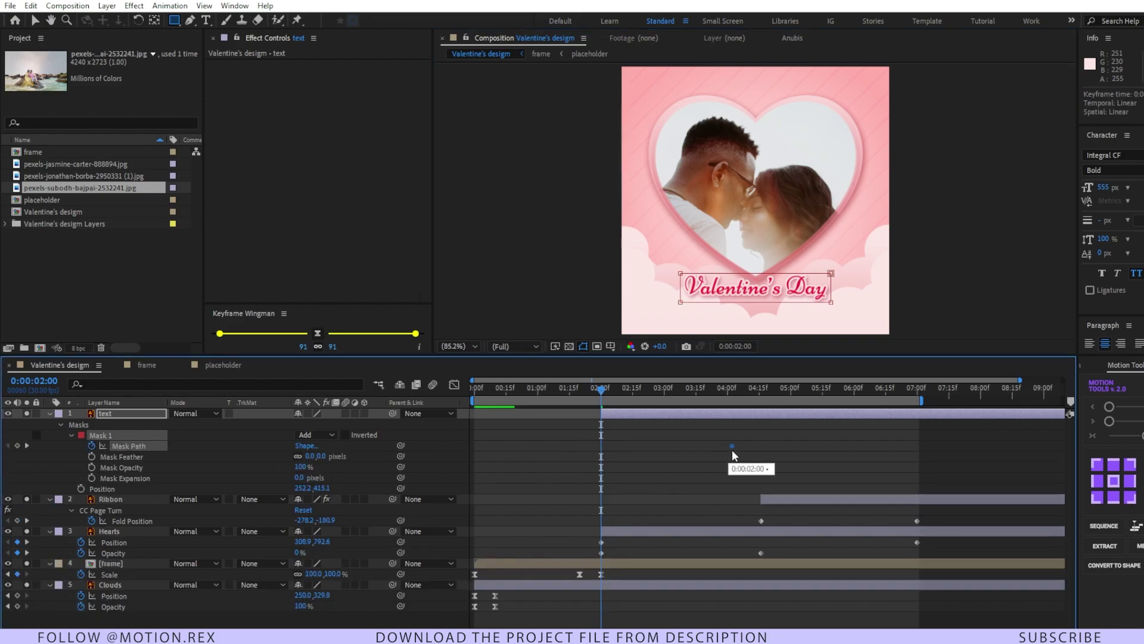
- Narrow the title's mask so the text is hidden at the first keyframe
key(v)
click(719, 428)
click(655, 416)
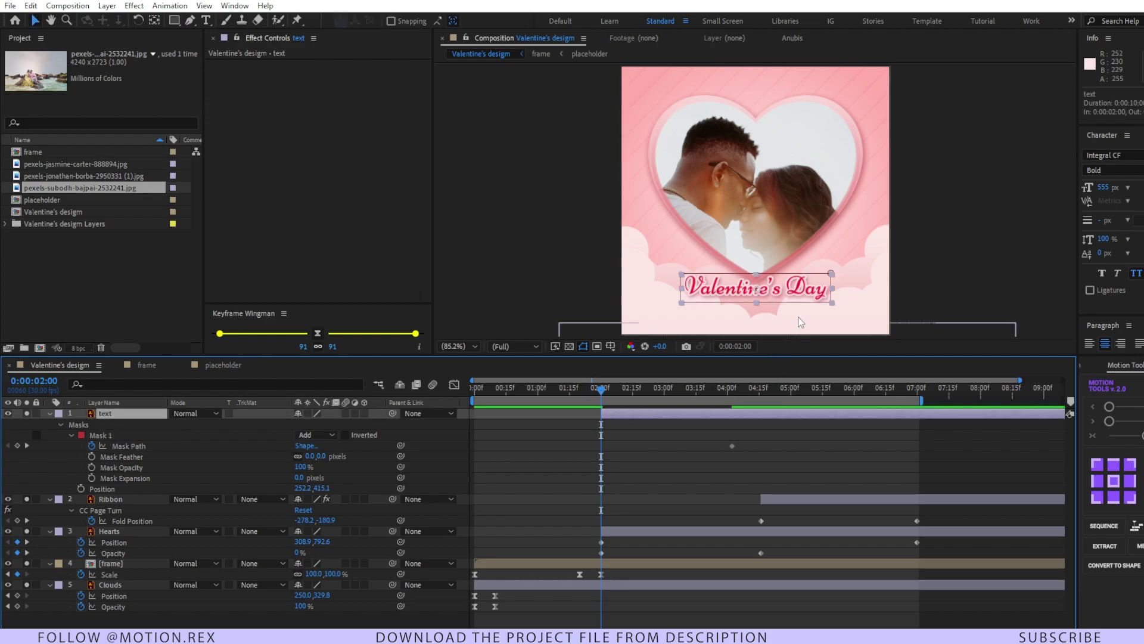
drag(830, 288, 721, 286)
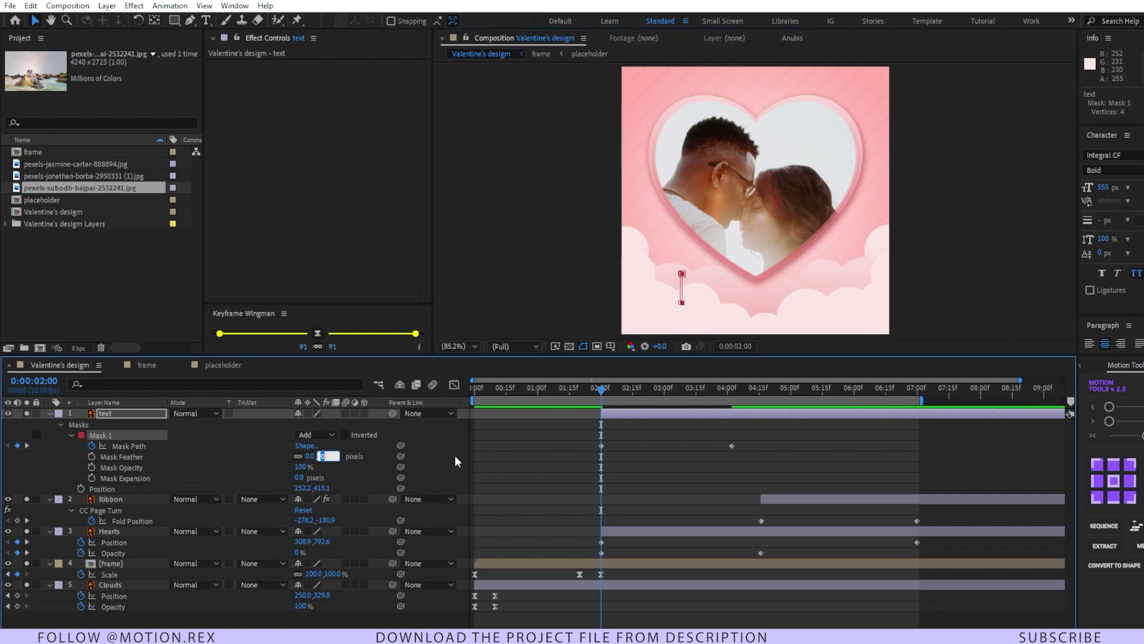
- Set Mask Feather to 30 and shift the title animation about one second later
click(316, 456)
text(30)
key(Return)
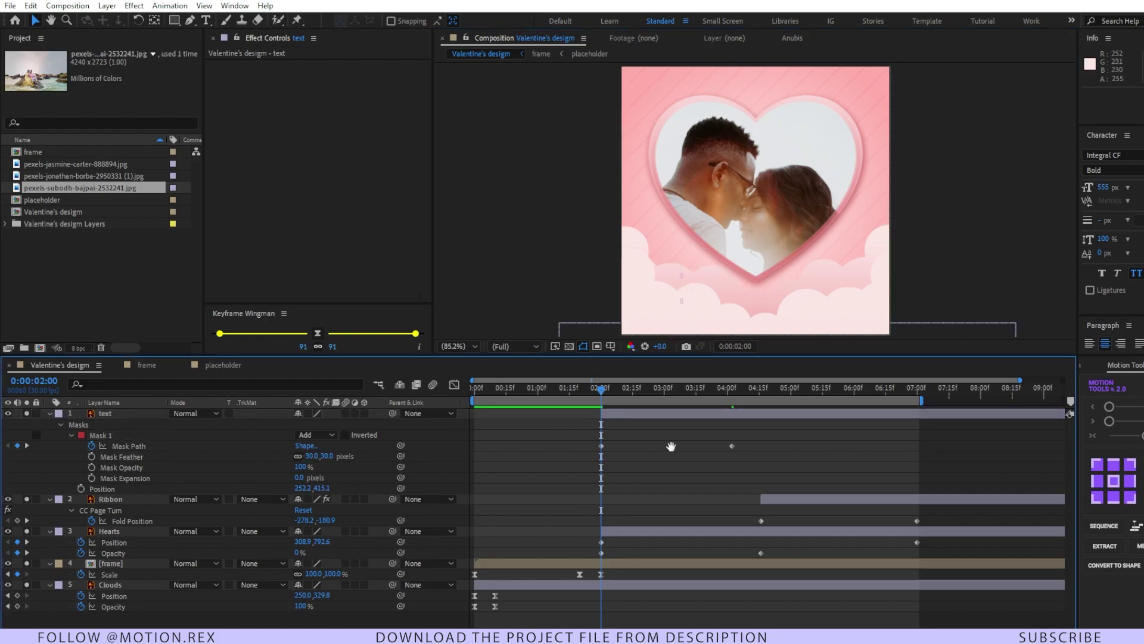
key(space)
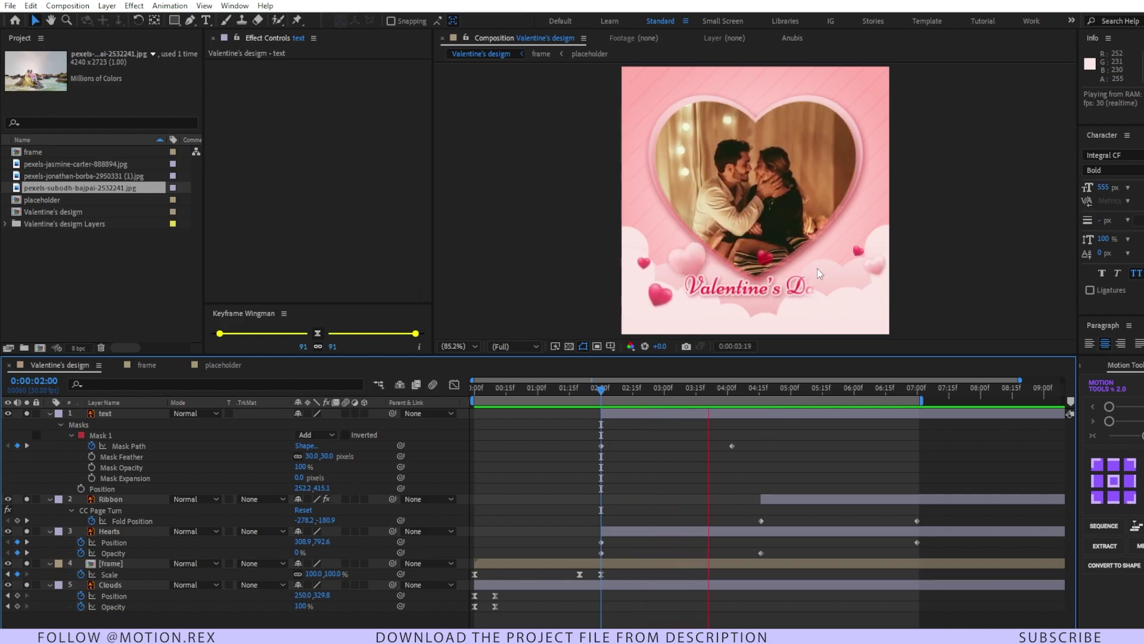
drag(592, 413, 658, 403)
click(639, 395)
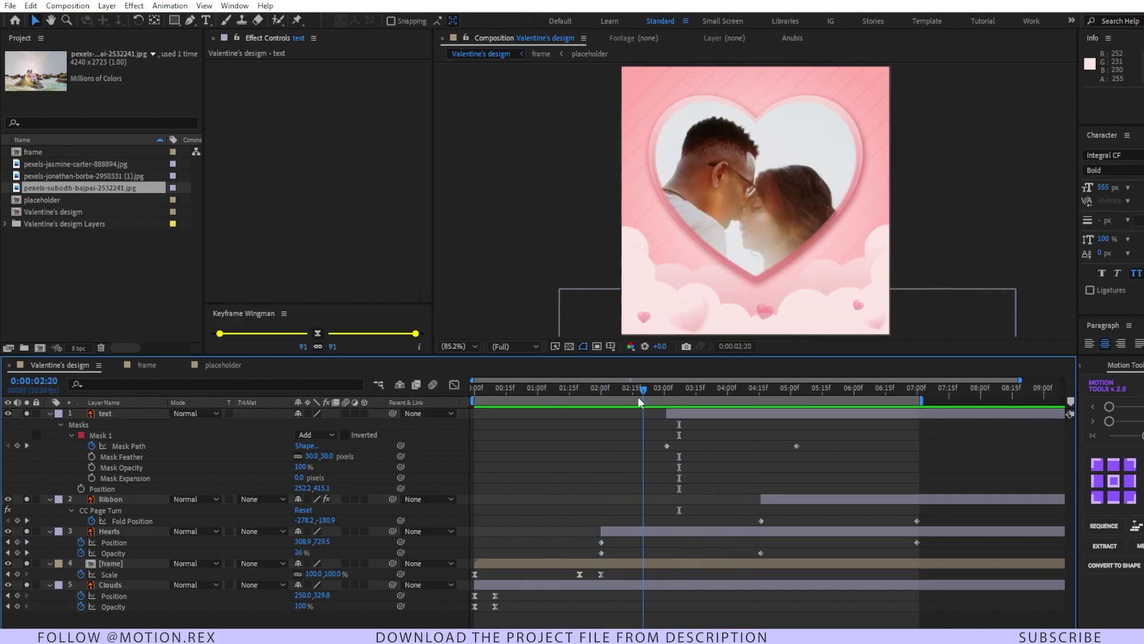
- Apply Bevel Alpha to the frame layer with edge thickness raised to 4.70
click(131, 561)
key(ctrl+space)
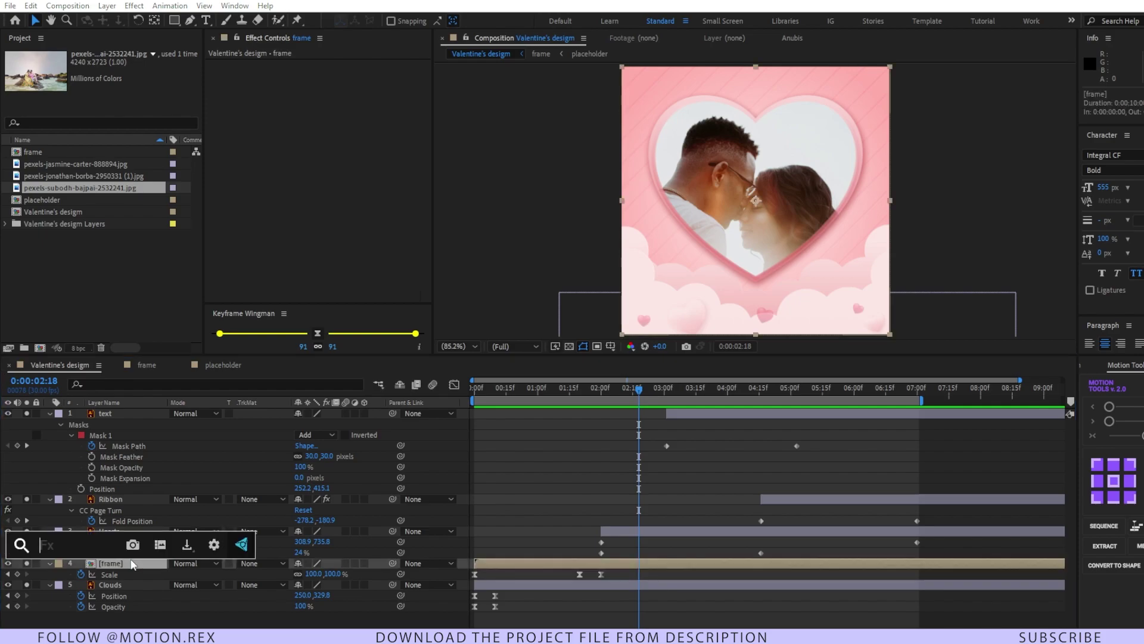
text(bev)
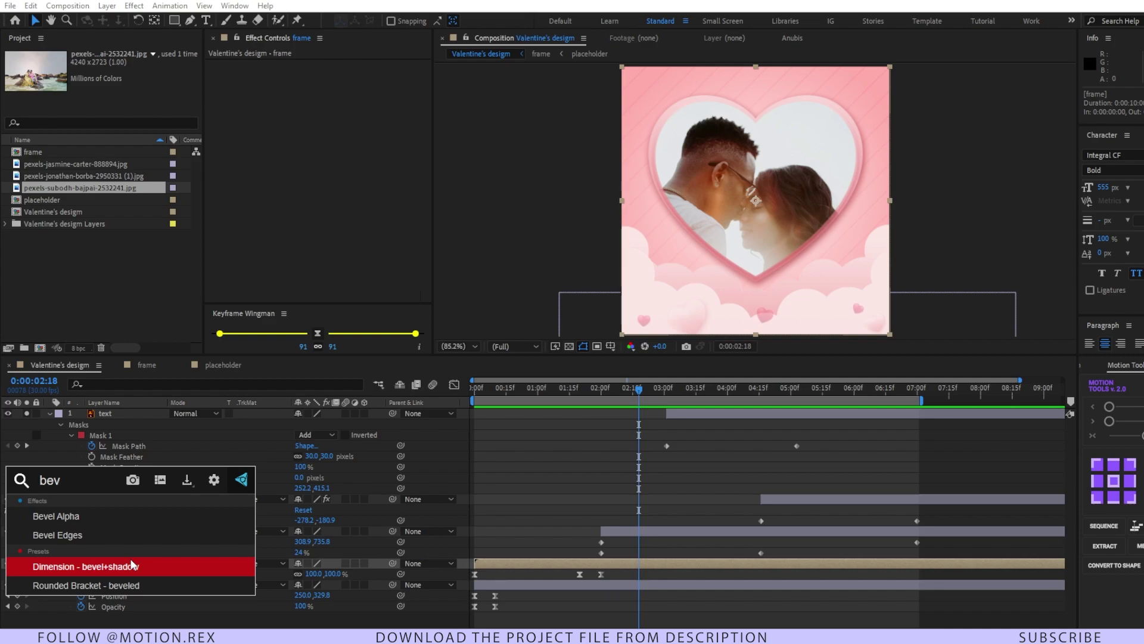
click(105, 521)
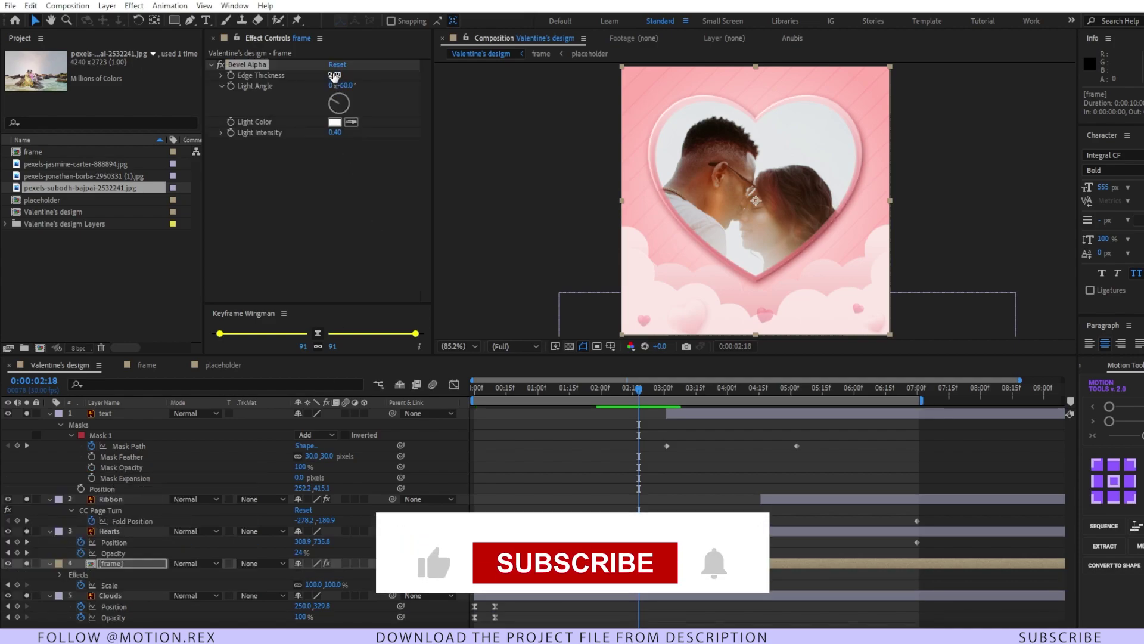
drag(335, 75, 357, 66)
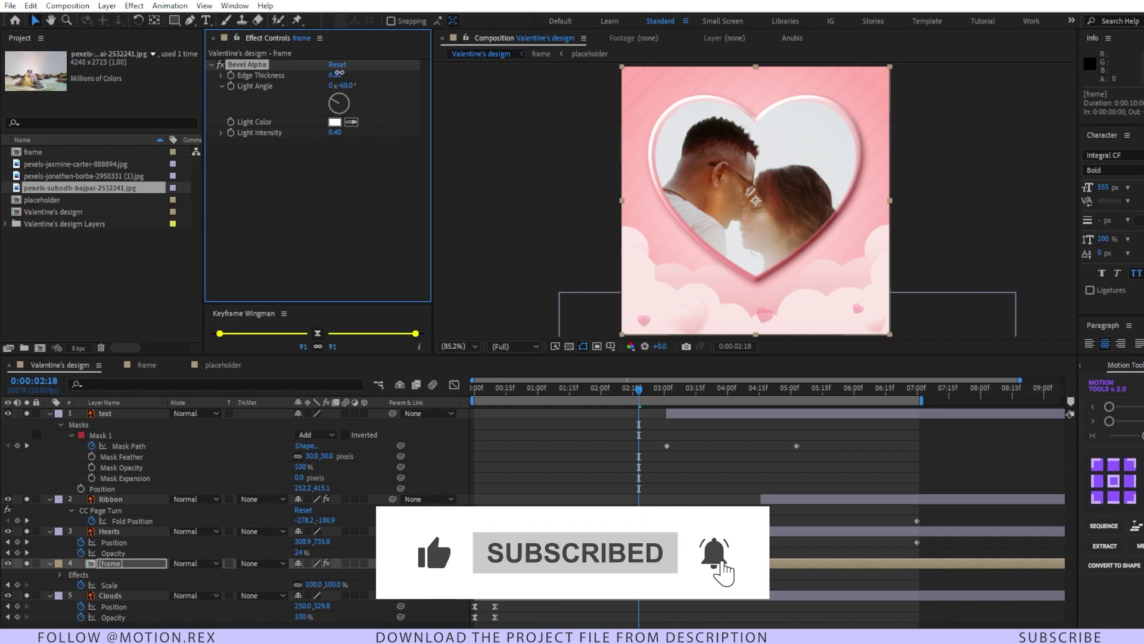
click(690, 435)
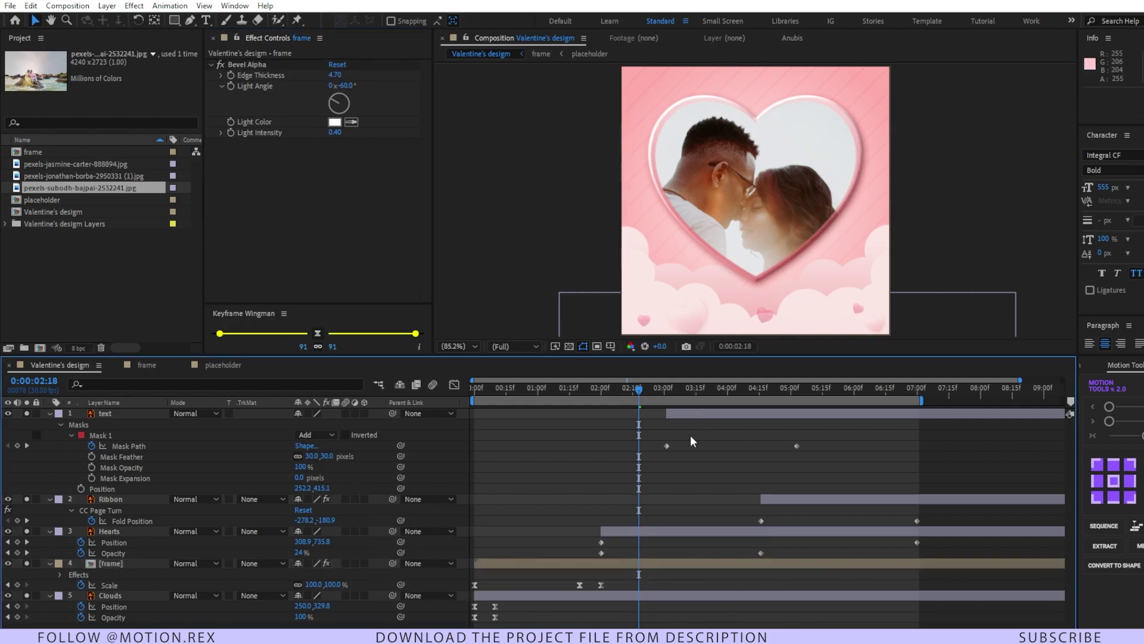
- Add a Drop Shadow to the frame layer with softness increased to 50
click(627, 528)
key(ctrl+space)
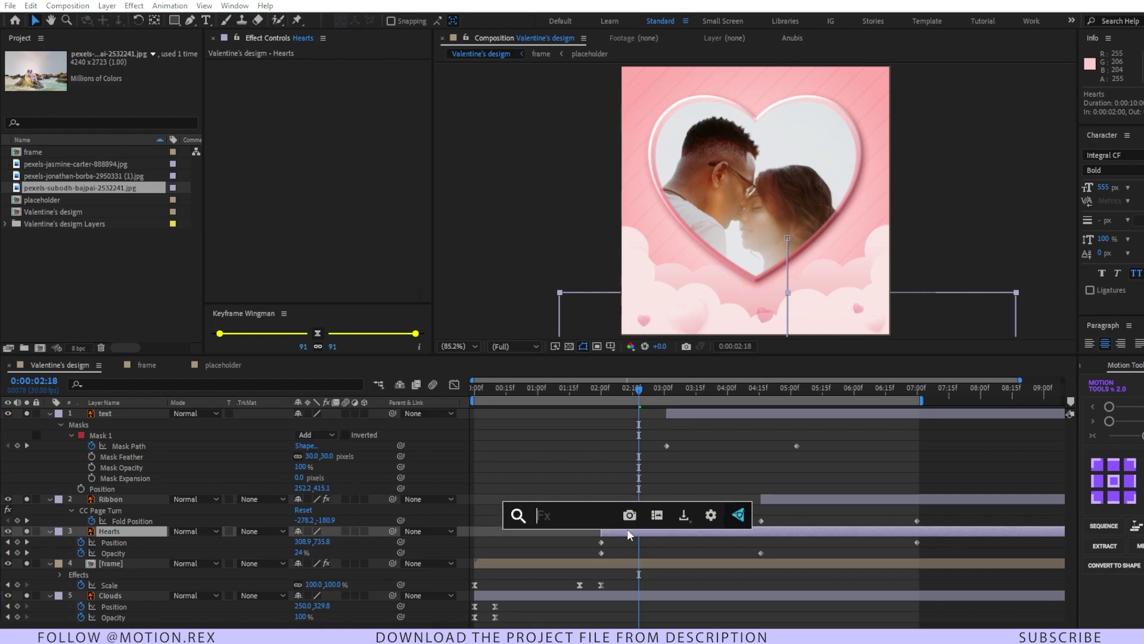
key(Escape)
click(582, 560)
key(ctrl+space)
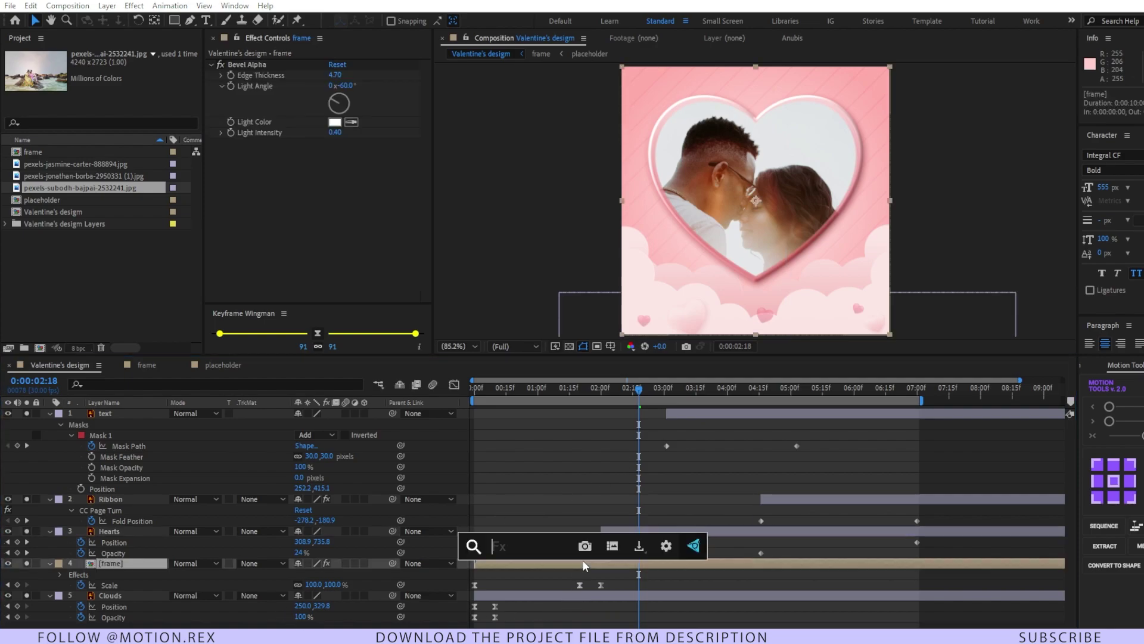
text(drop)
key(Return)
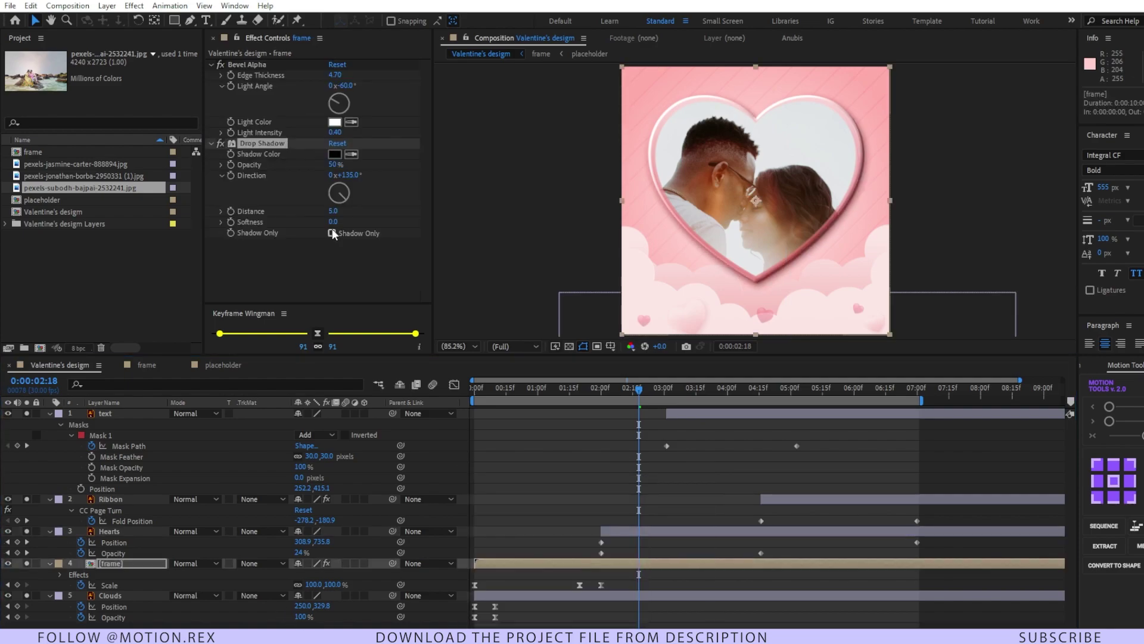
drag(335, 222, 390, 217)
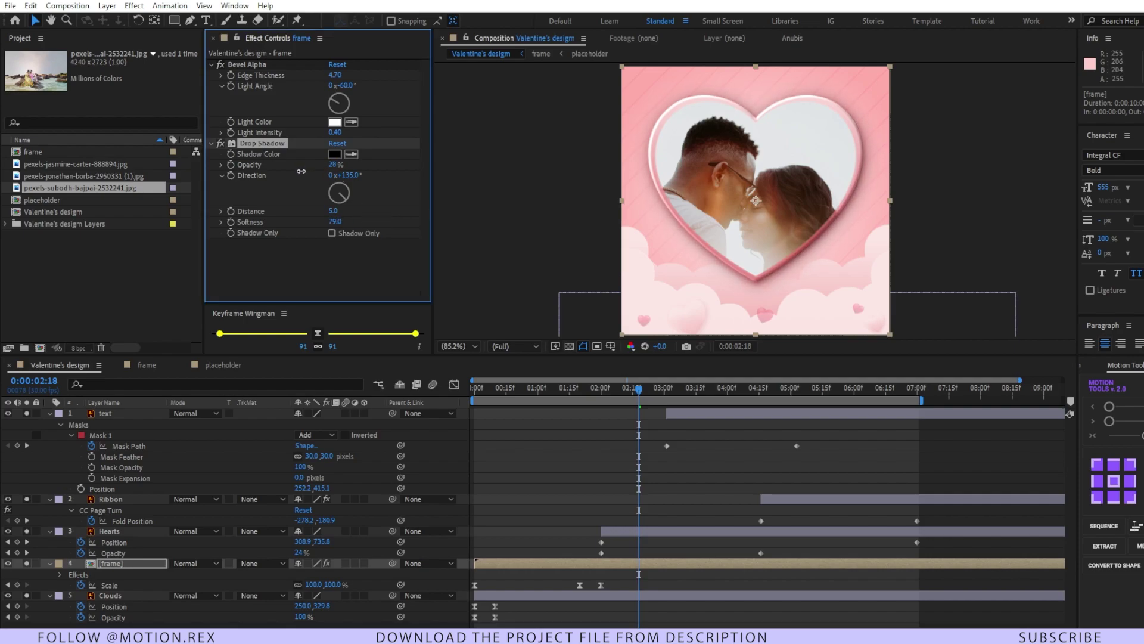
key(space)
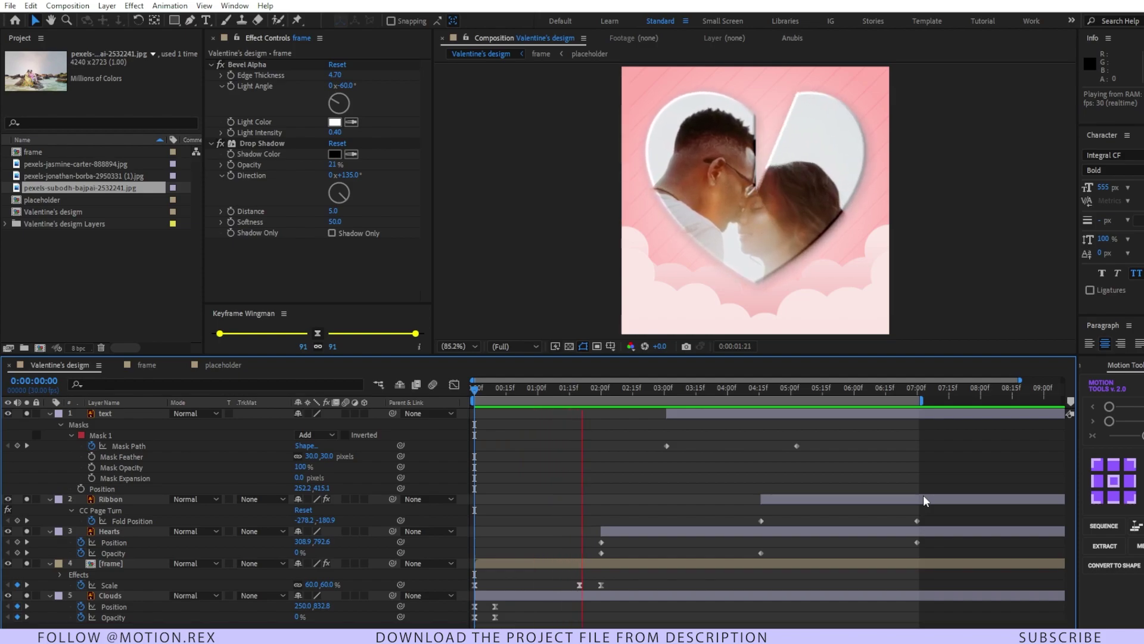